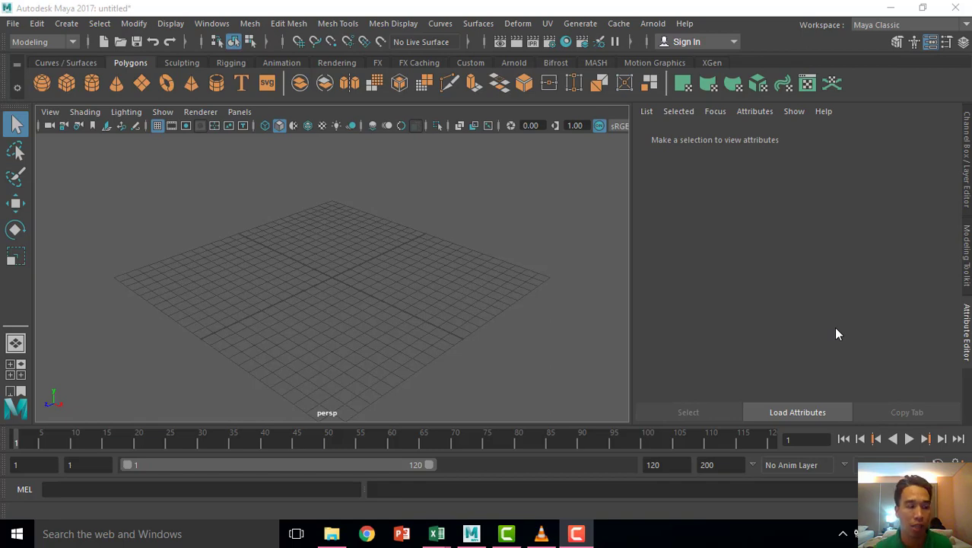
- Create a new folder on the desktop named 'Maya Project'
key(super+d)
right_click(327, 78)
click(318, 97)
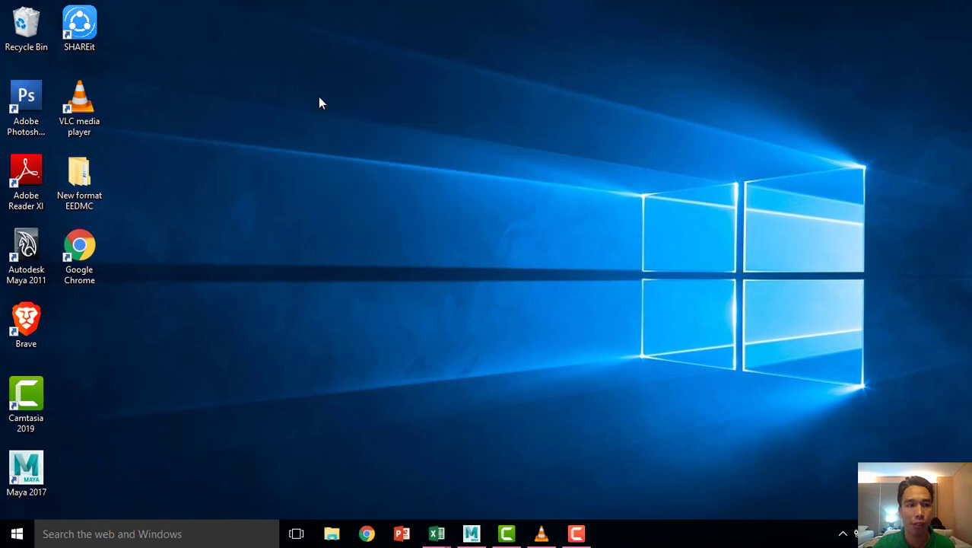
right_click(318, 96)
mouse_move(393, 212)
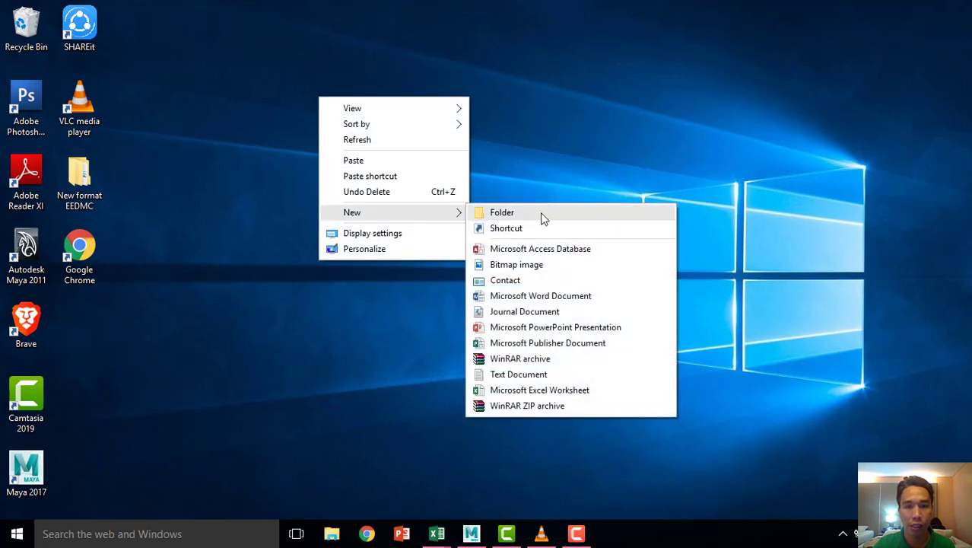
click(540, 212)
text(Ma)
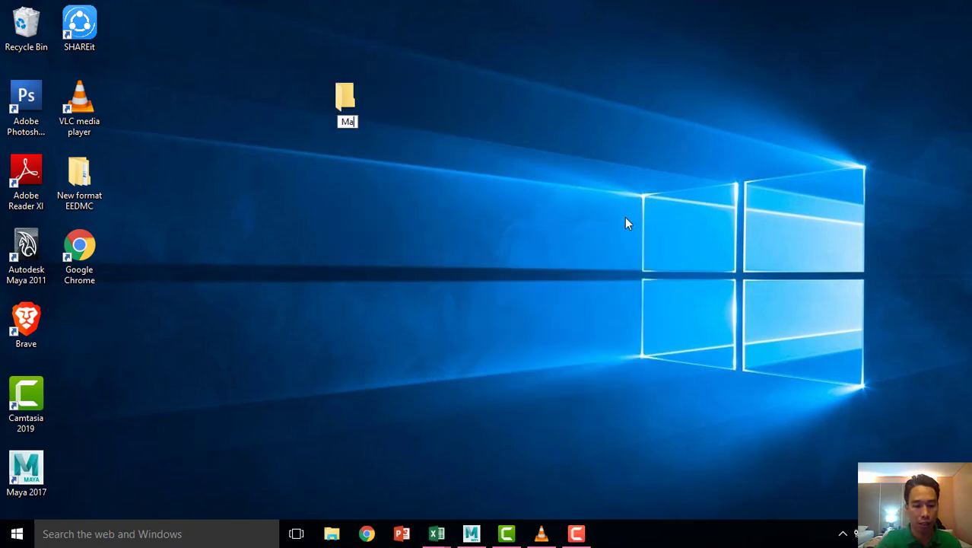
text(ya Proj)
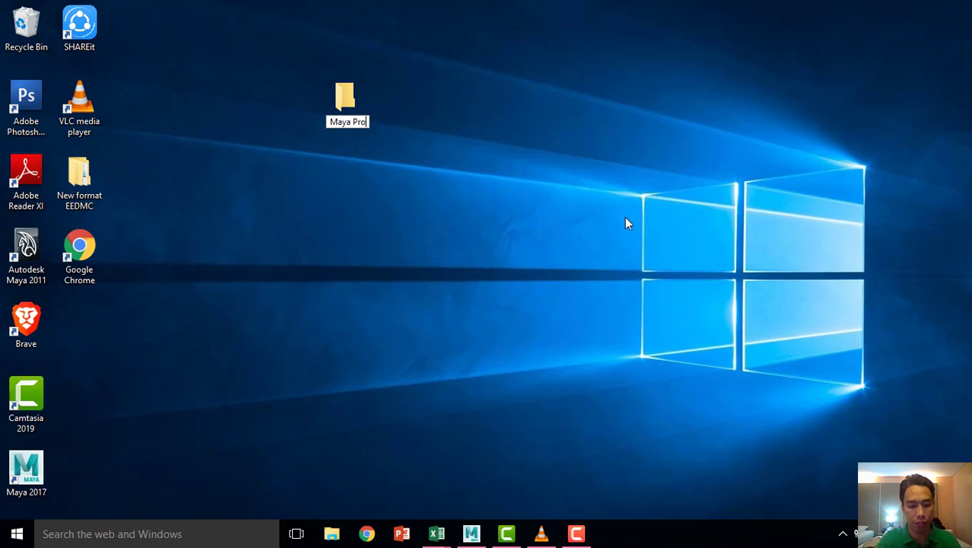
text(ect)
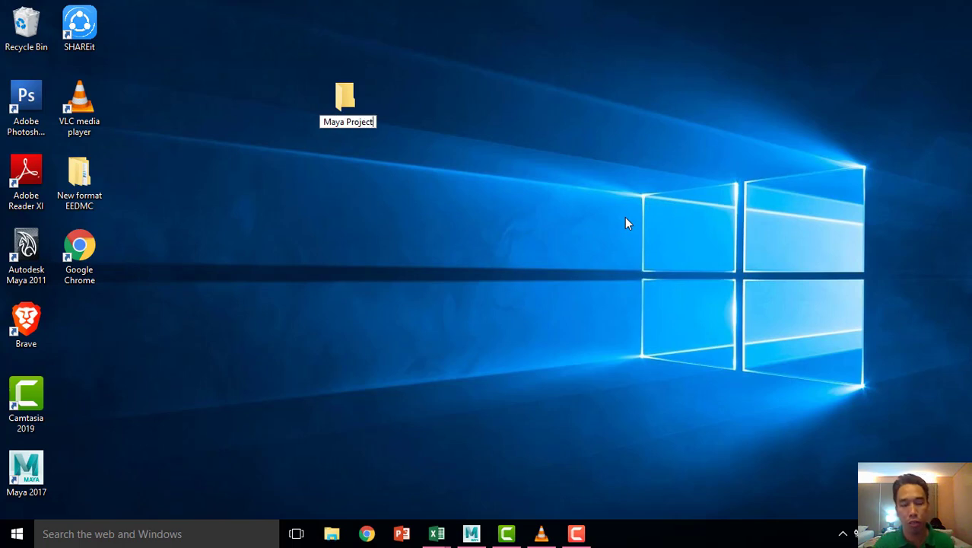
key(Return)
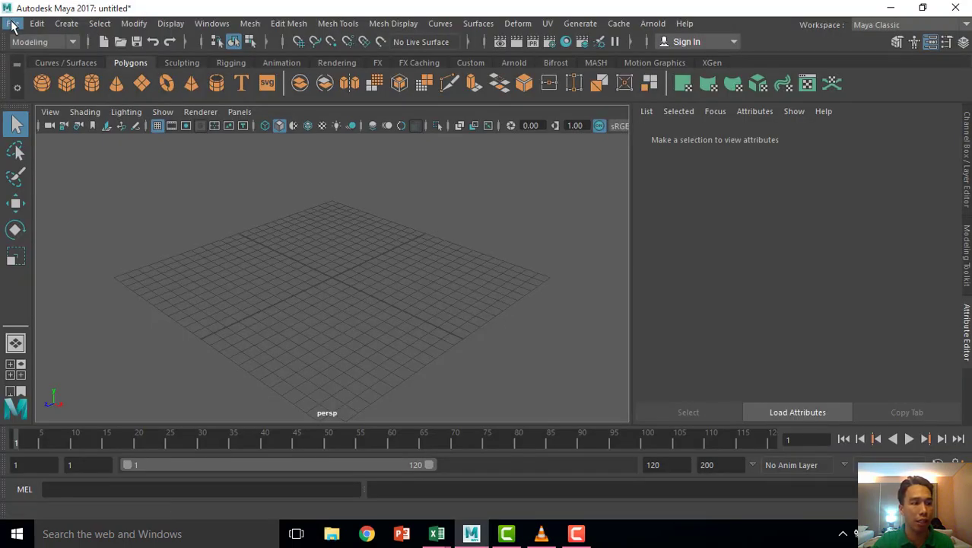
- In the Project Window, start a new project and rename New_Project to 'Head'
click(12, 25)
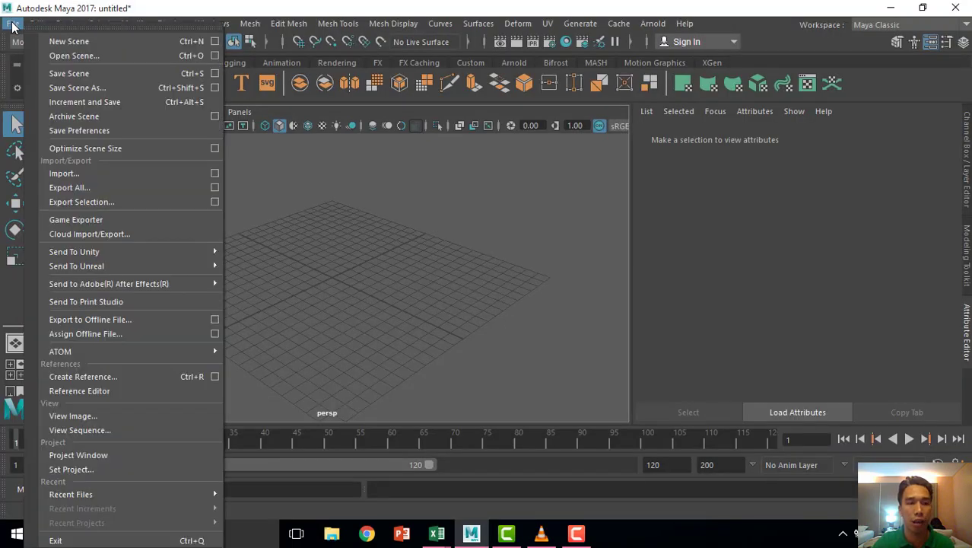
click(124, 455)
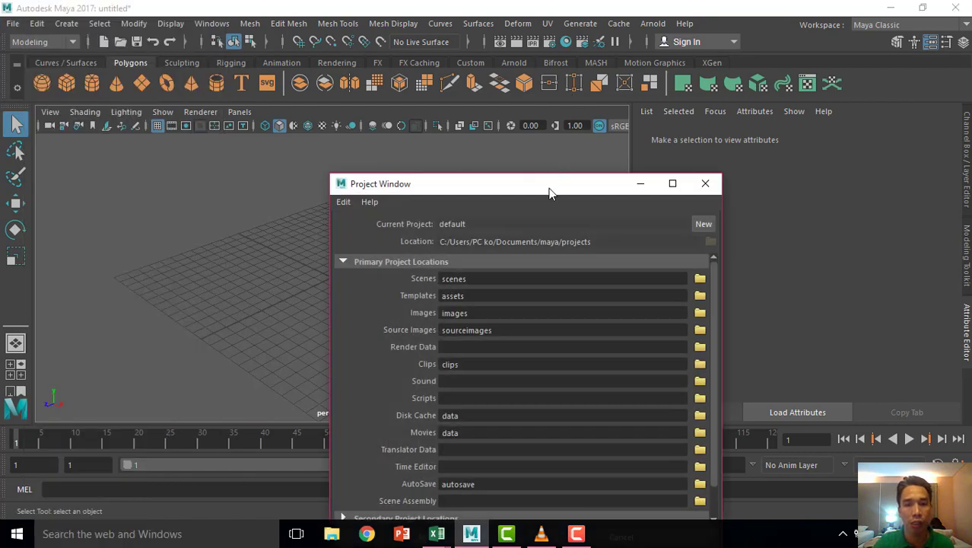
drag(550, 192, 528, 73)
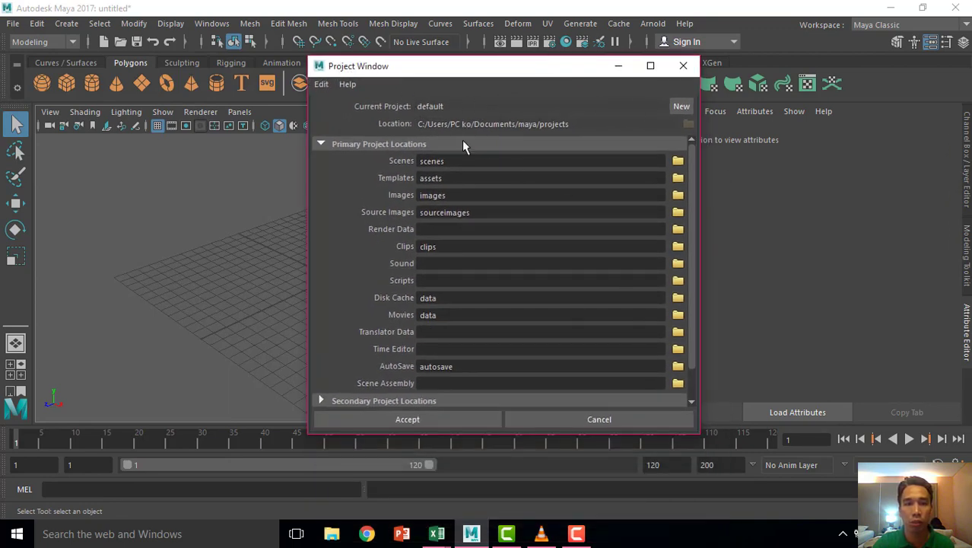
click(685, 111)
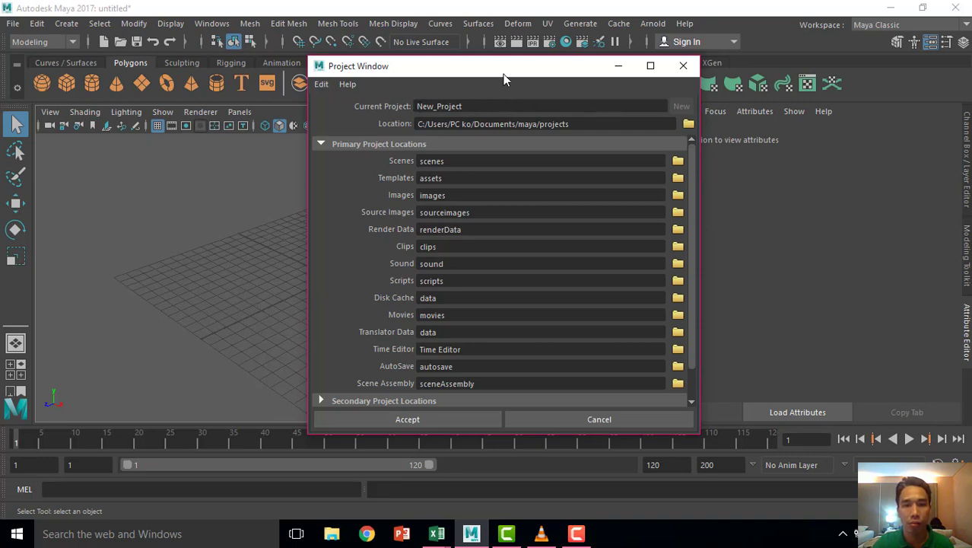
drag(503, 74, 509, 74)
double_click(456, 106)
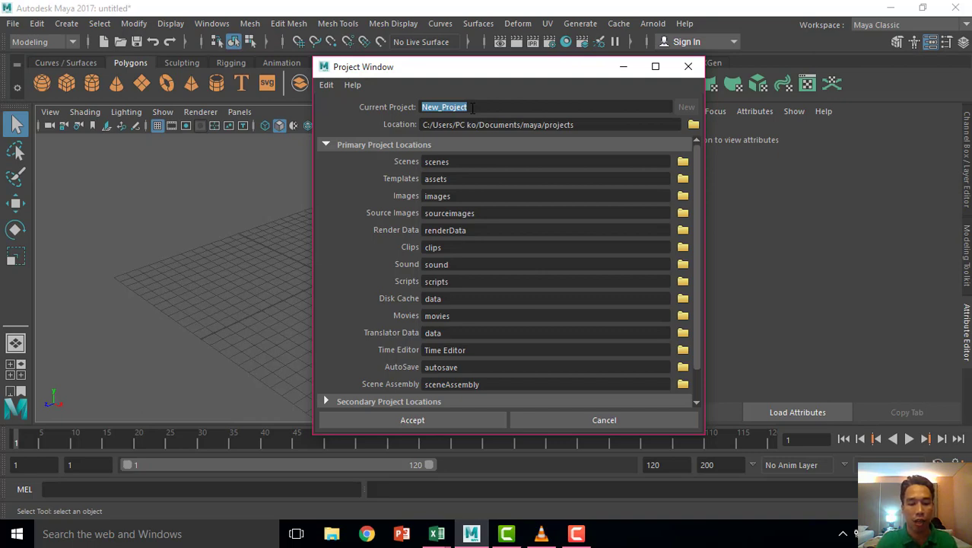
text(Head)
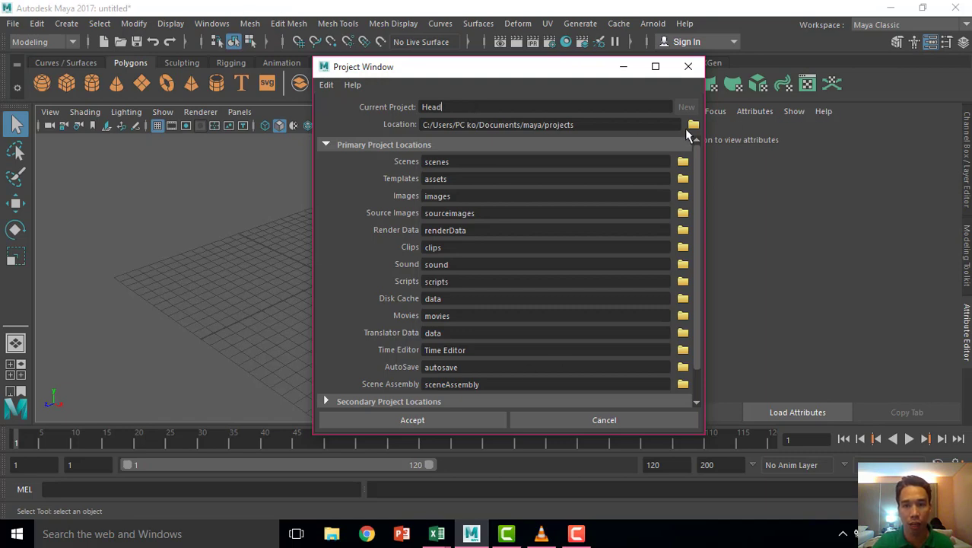
- Set the Head project's location to Desktop\Maya Project and accept the project settings
click(693, 125)
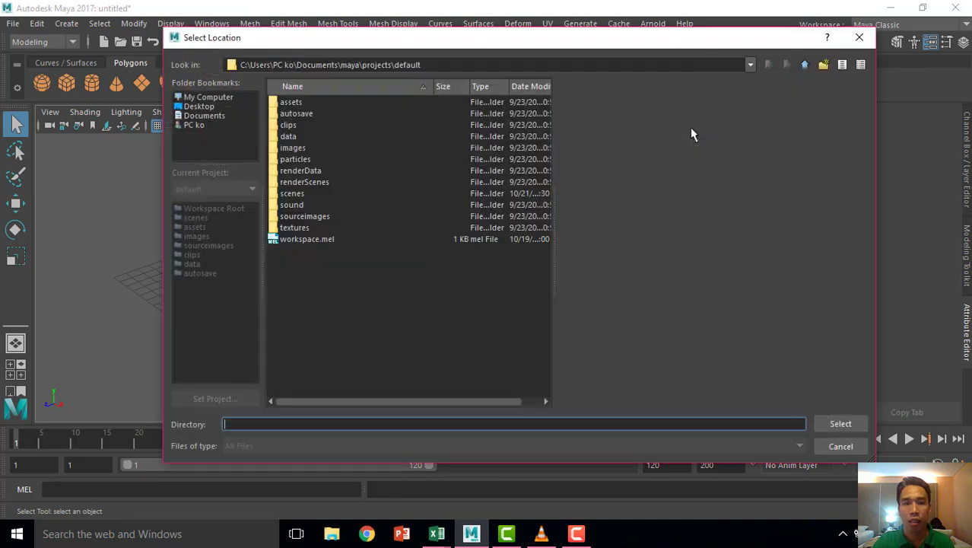
click(198, 108)
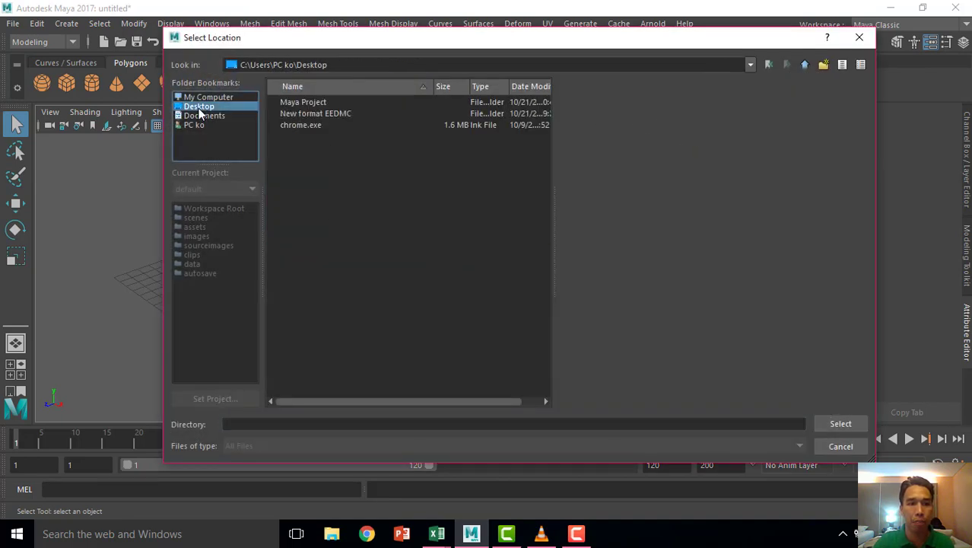
double_click(298, 102)
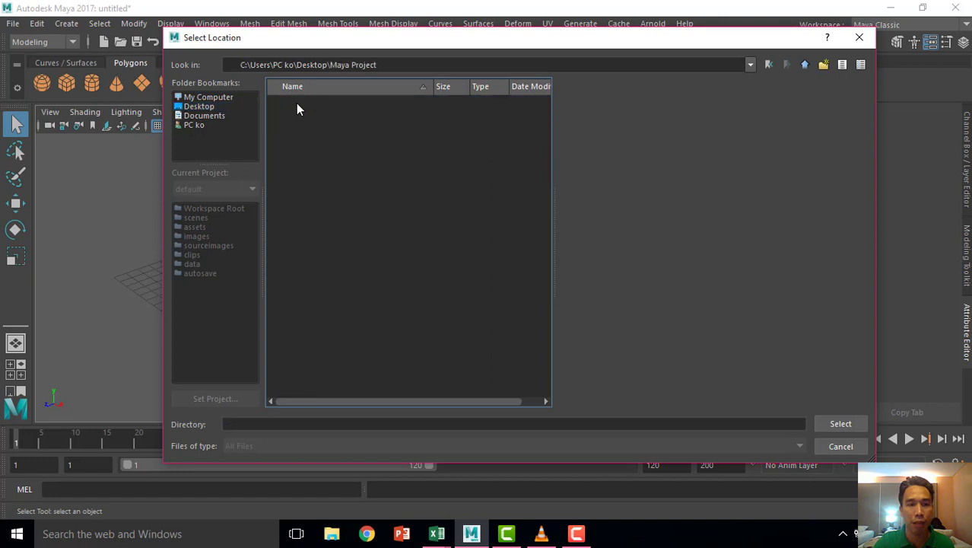
click(841, 424)
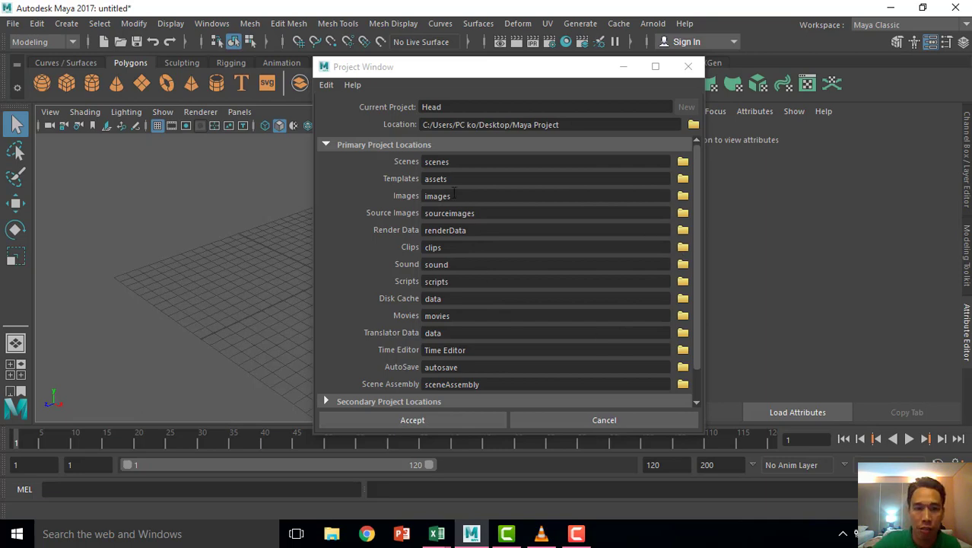
click(465, 423)
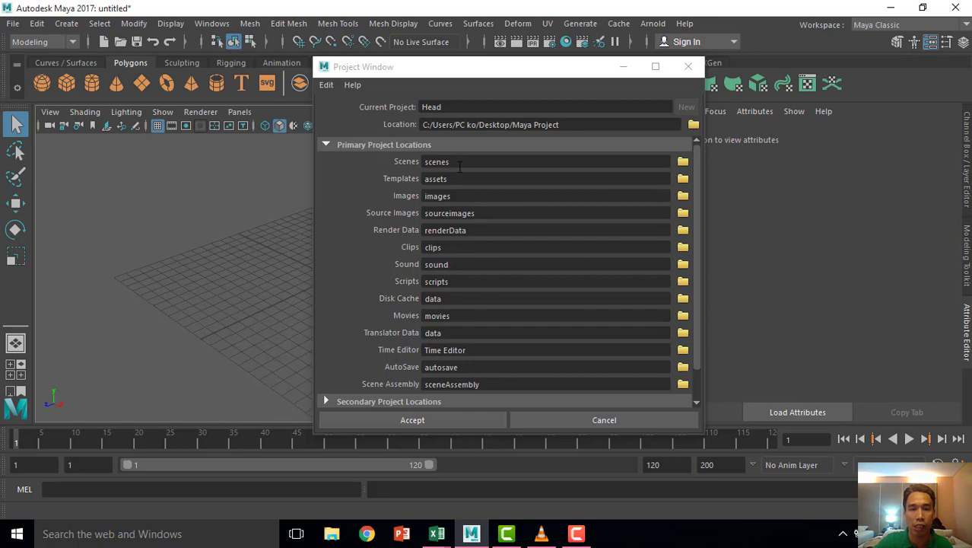
double_click(437, 179)
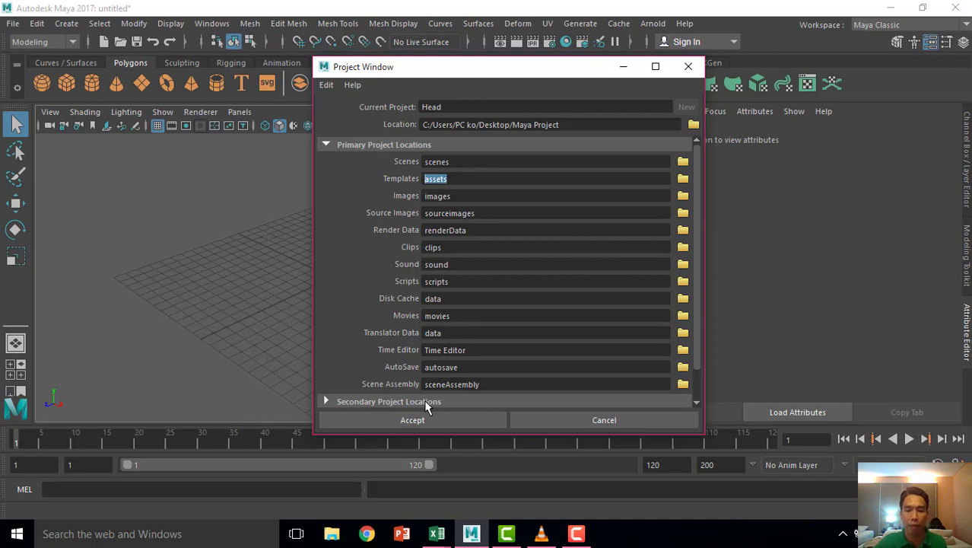
click(469, 420)
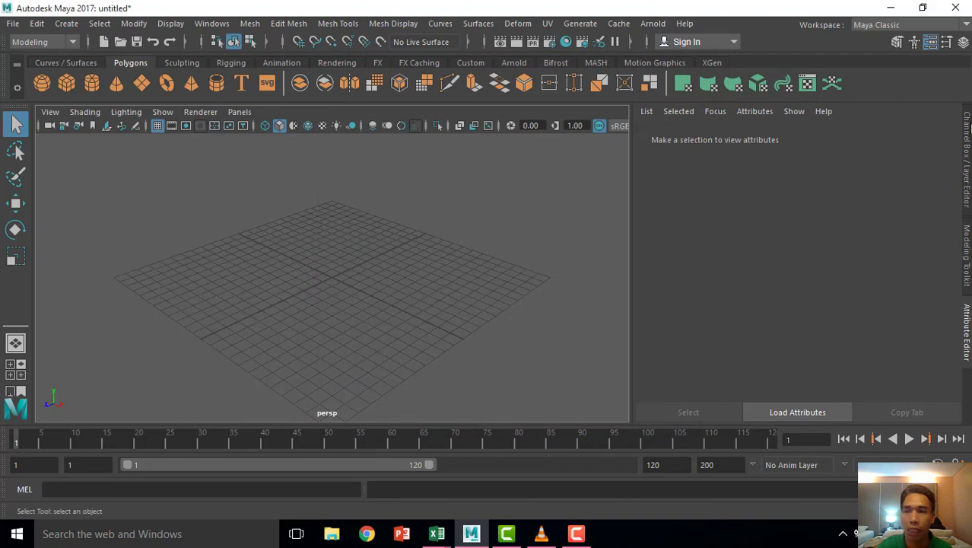
- Open the desktop Maya Project\Head folder in File Explorer to view its contents
click(883, 9)
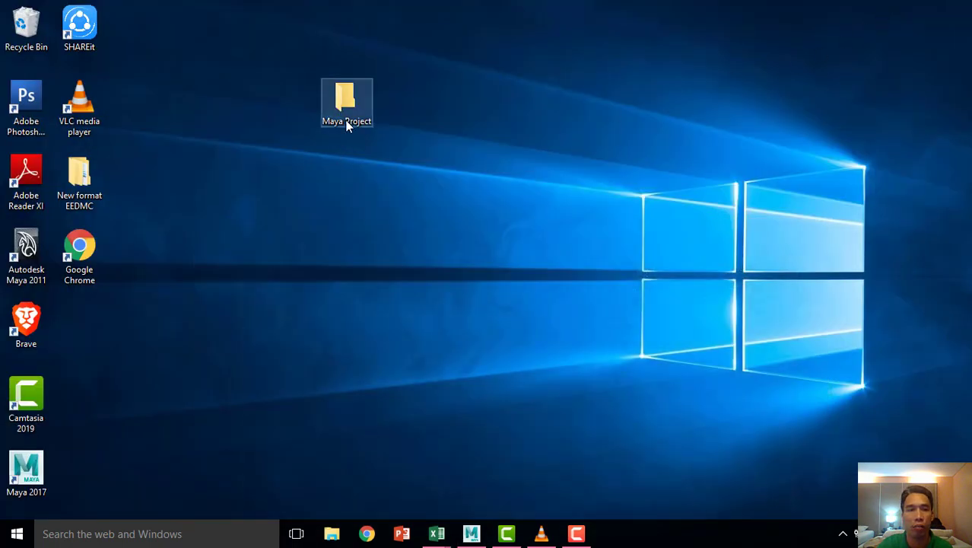
right_click(349, 120)
click(373, 130)
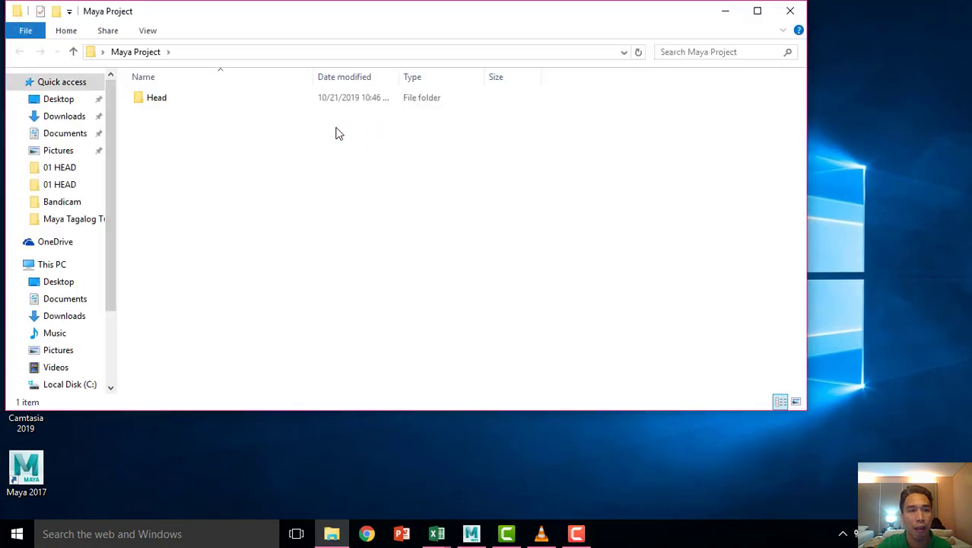
click(159, 101)
right_click(158, 101)
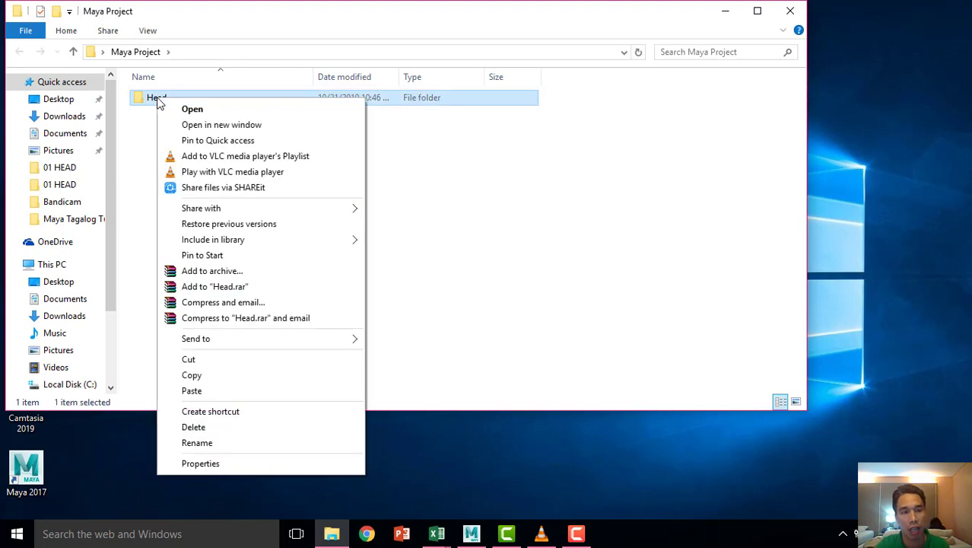
click(187, 109)
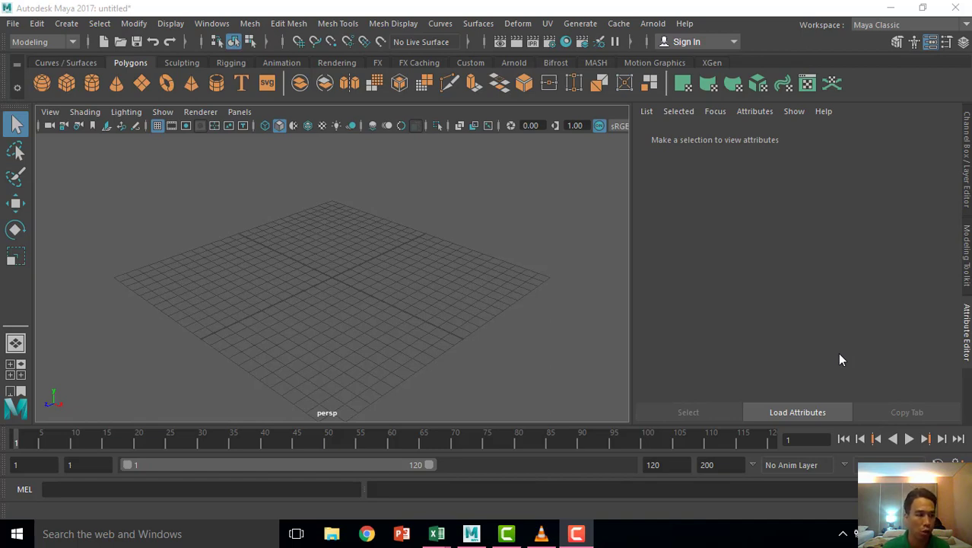
- Start a new scene without saving, then request another New Scene to get the save warning
click(12, 26)
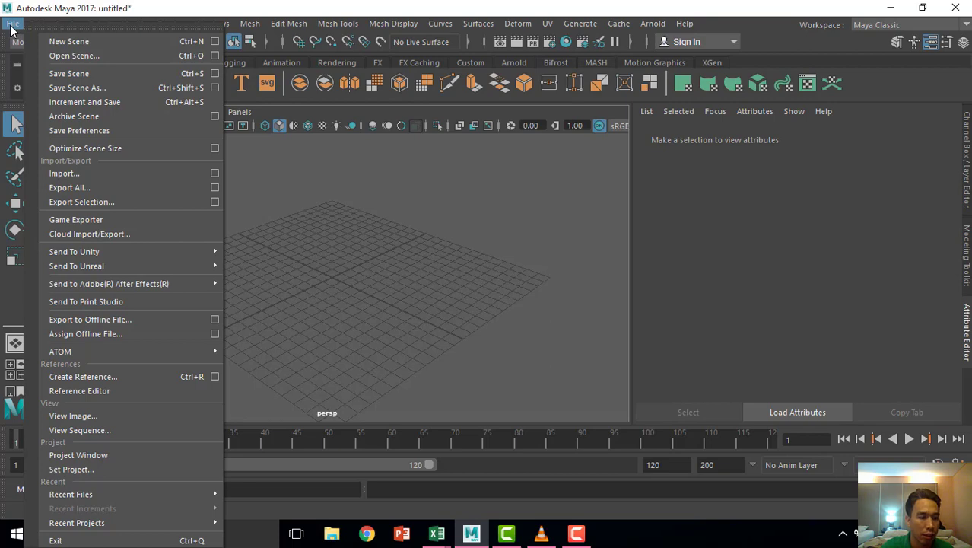
click(48, 41)
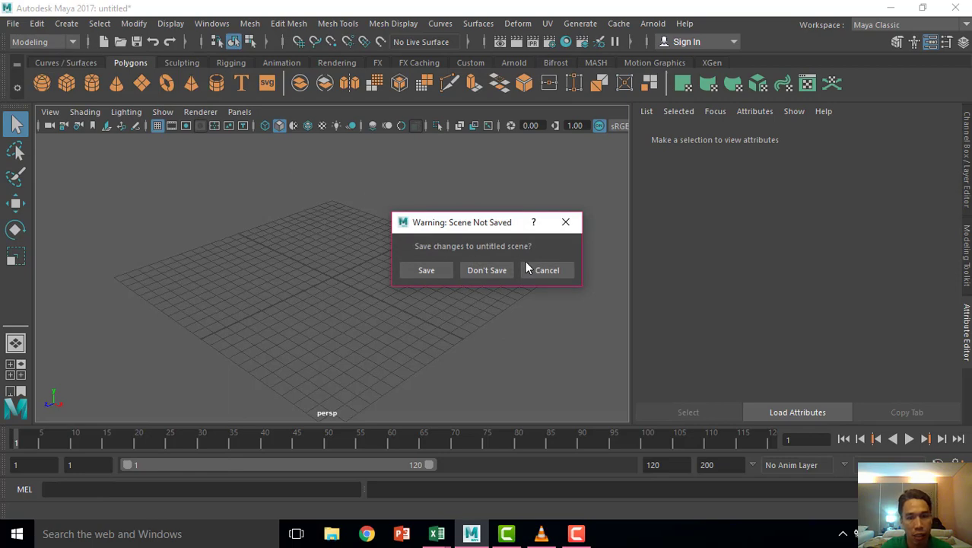
click(487, 271)
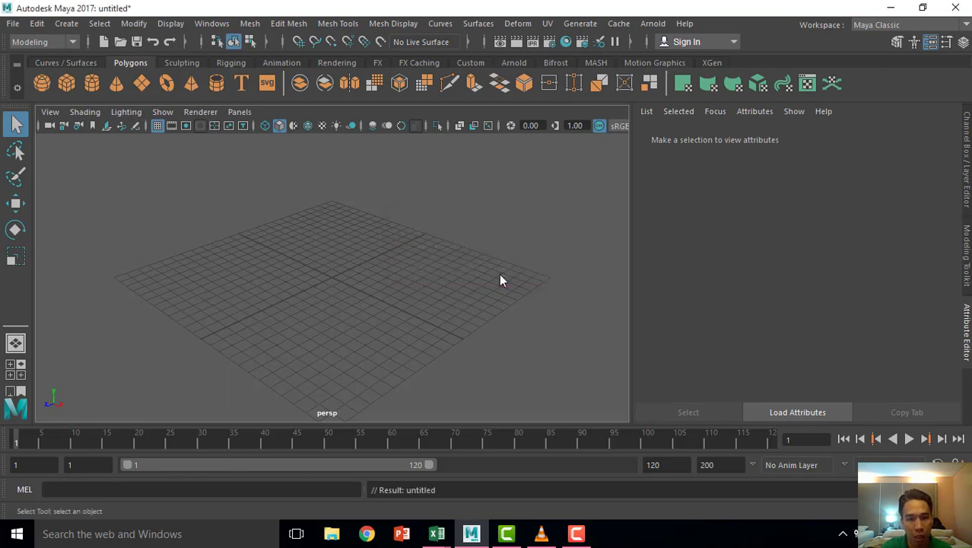
click(13, 23)
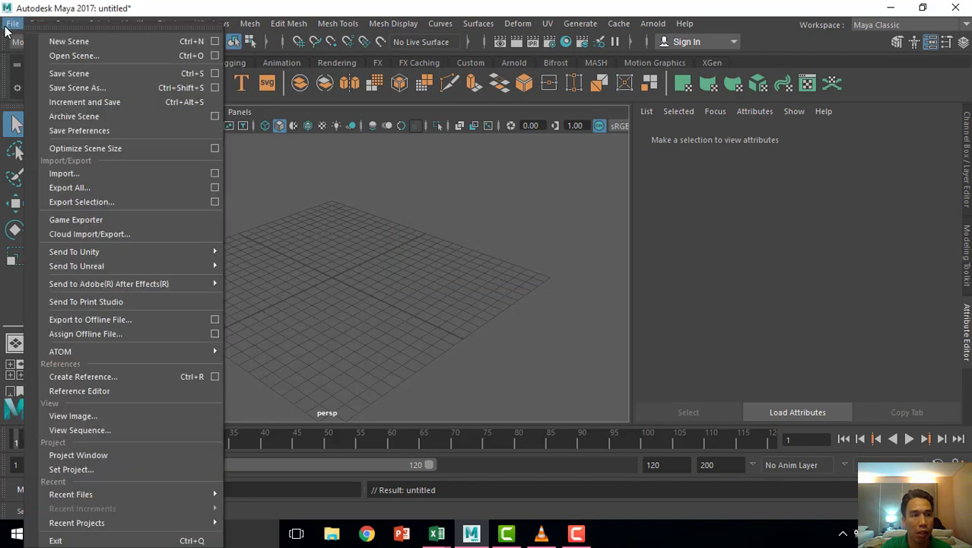
click(52, 41)
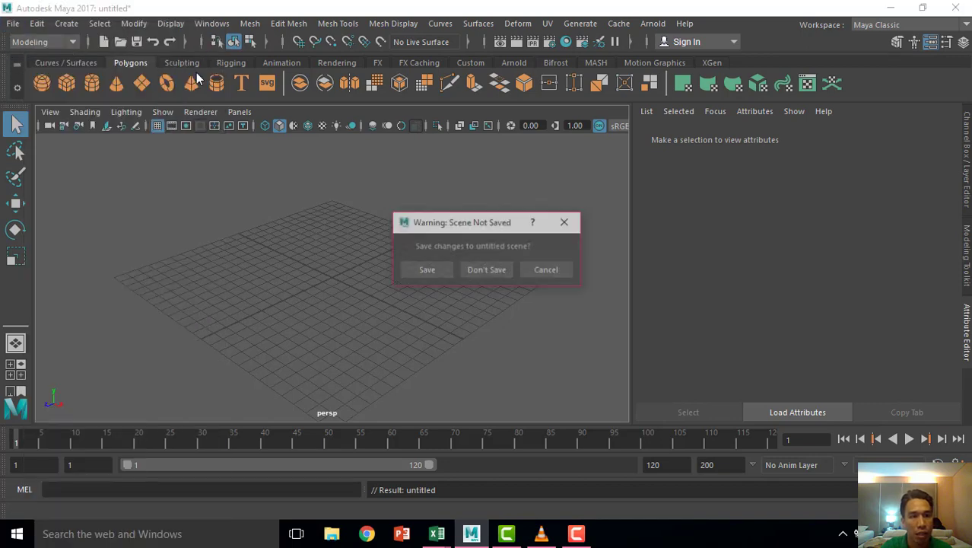
- Choose Save and browse the Save As dialog to the Head project's scenes\edits folder
click(430, 271)
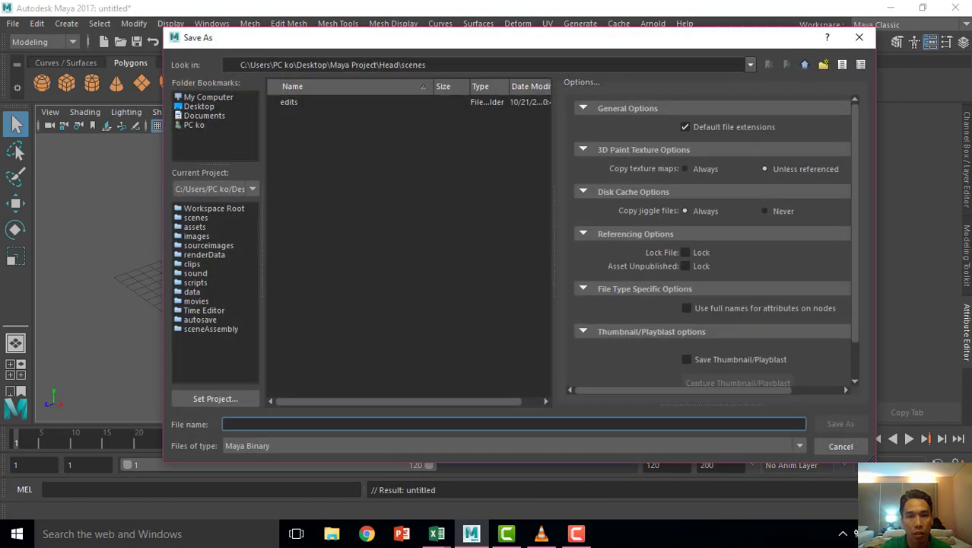
drag(397, 36, 362, 47)
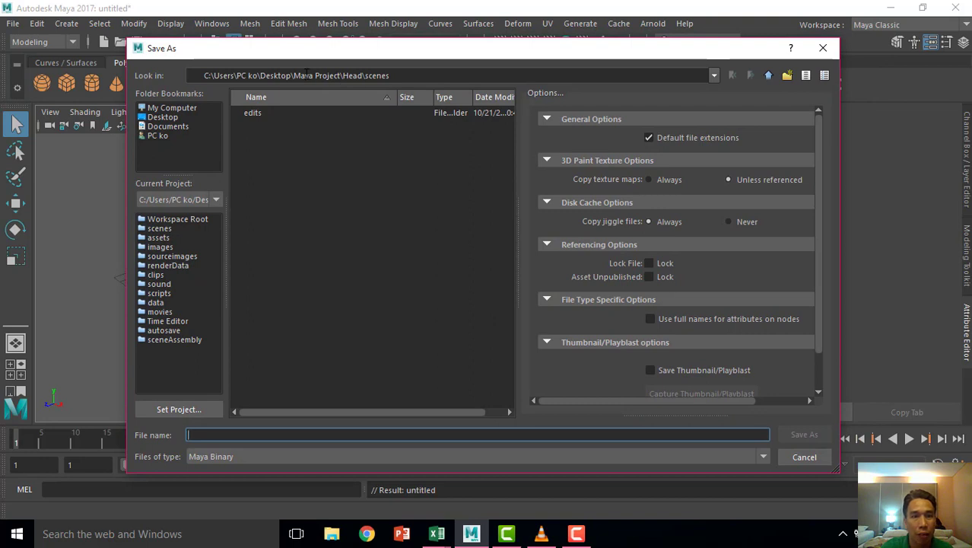
drag(305, 75, 413, 76)
double_click(362, 75)
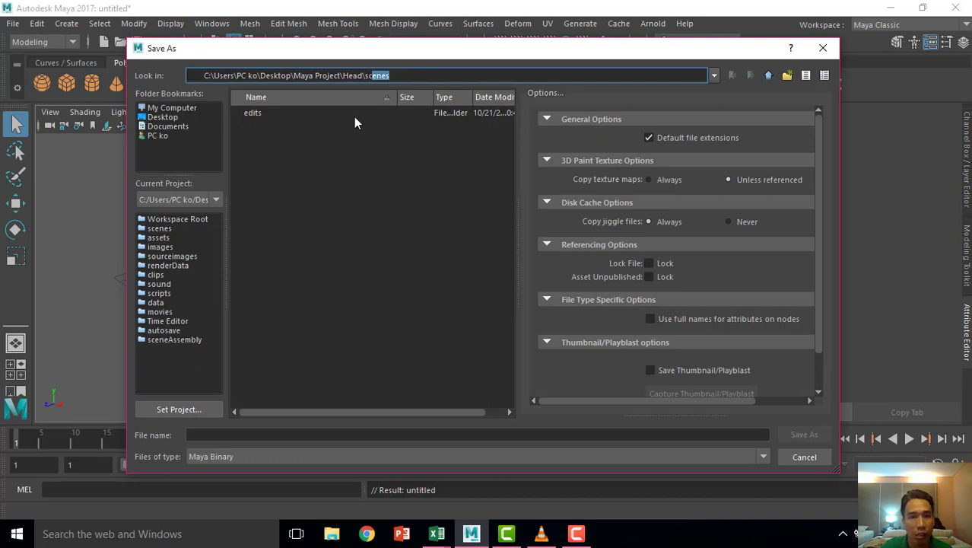
click(256, 116)
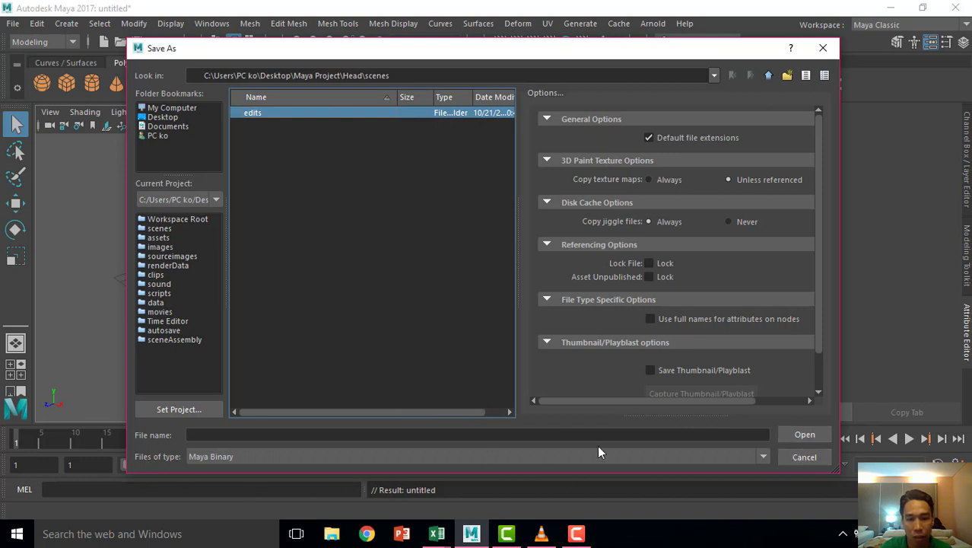
- Switch the file type to Maya ASCII, then close Save As without saving
click(726, 460)
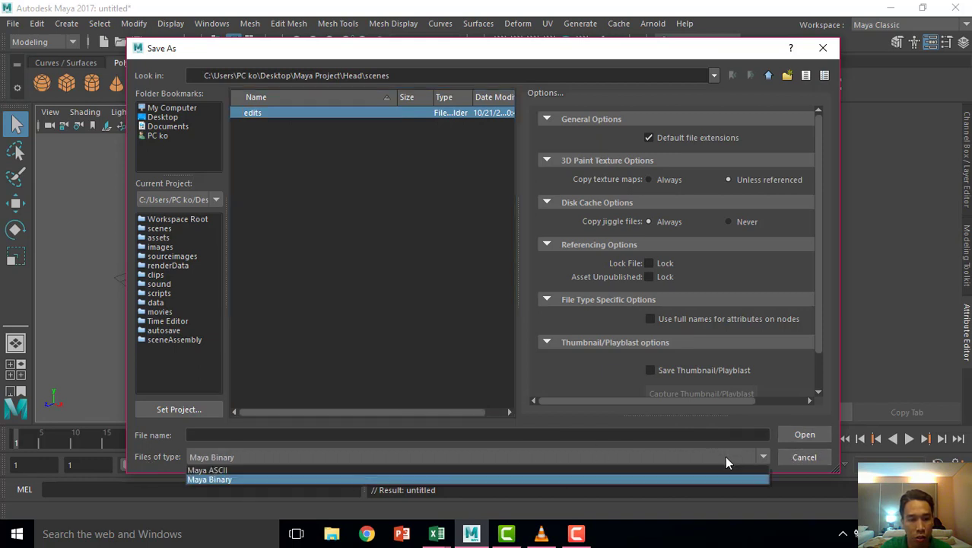
click(239, 471)
key(Return)
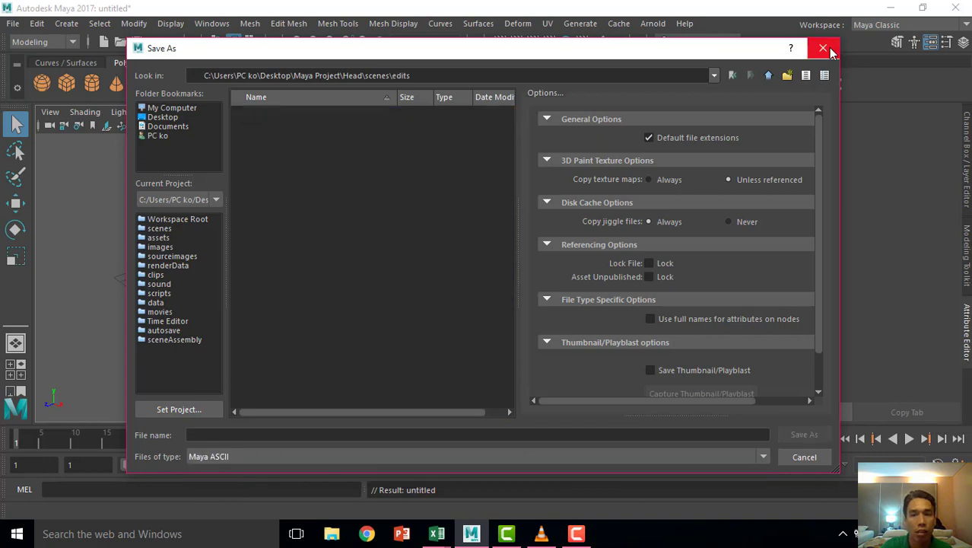
click(823, 49)
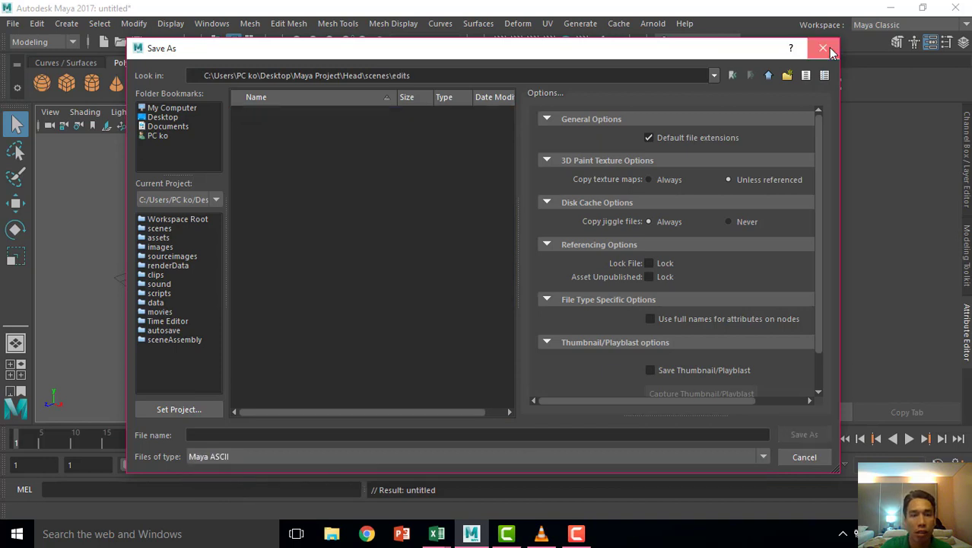
click(823, 48)
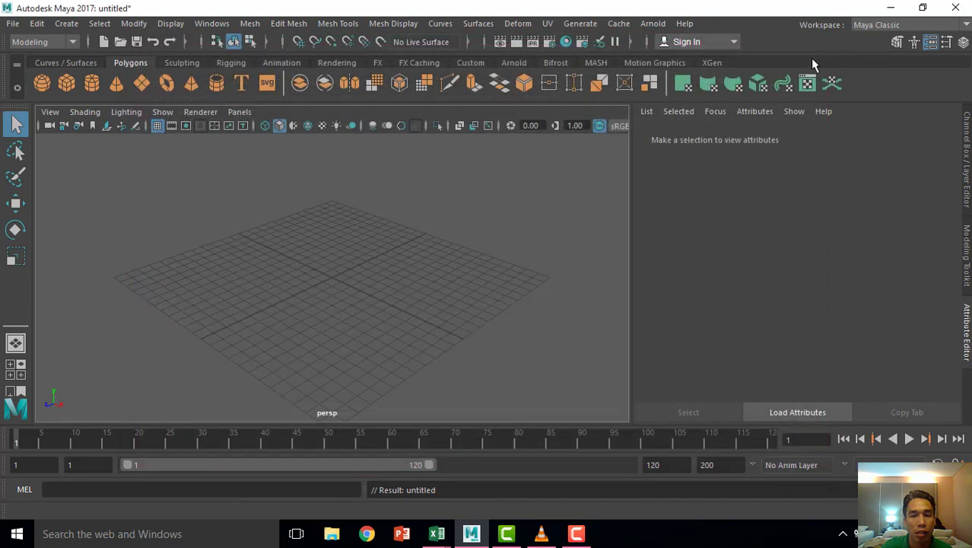
- Check the empty Maya Project\Head\scenes\edits folder in Explorer, then close it and refresh the desktop
click(892, 9)
double_click(347, 102)
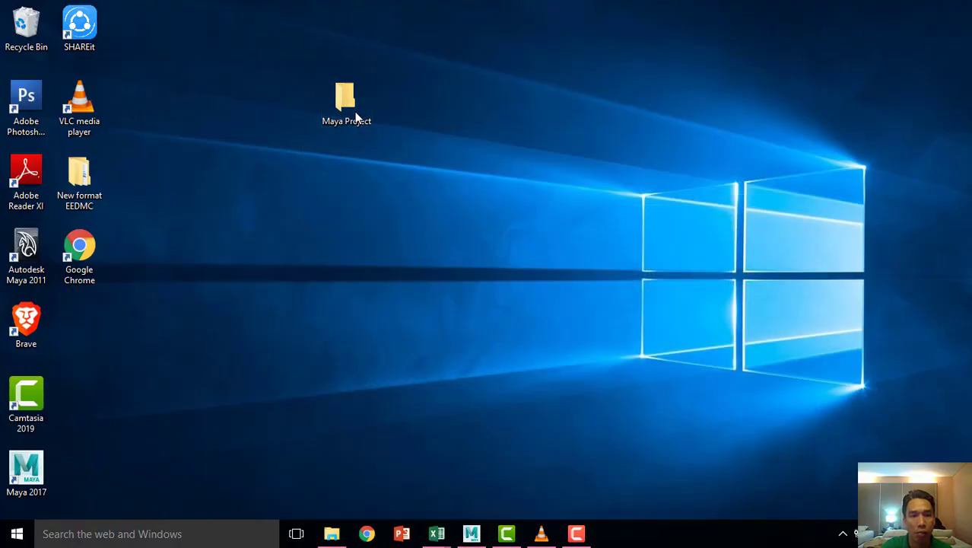
double_click(203, 122)
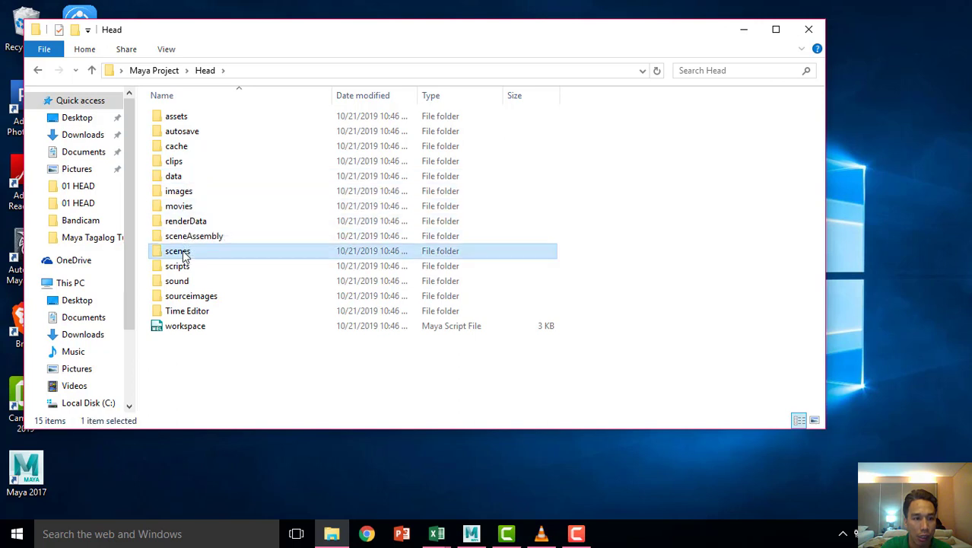
double_click(182, 252)
double_click(179, 124)
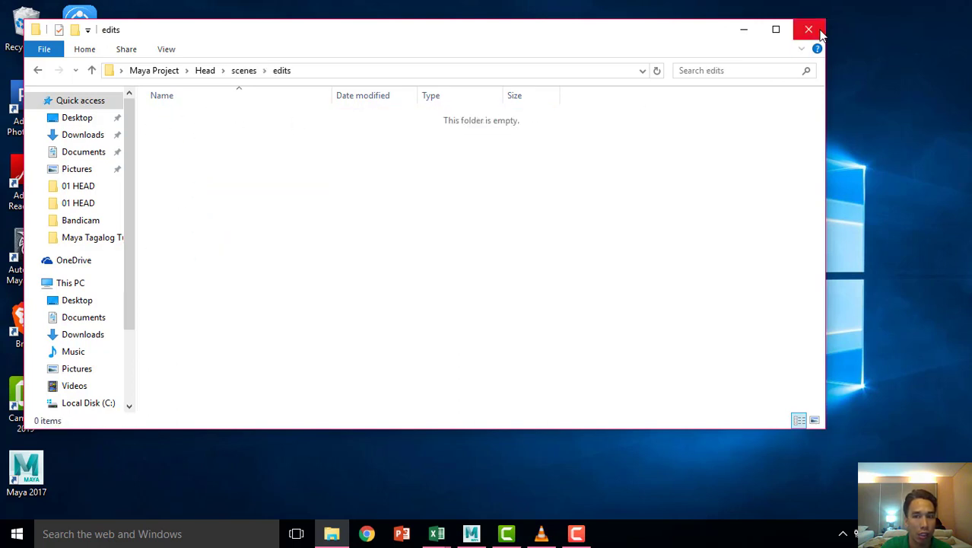
click(809, 29)
right_click(565, 321)
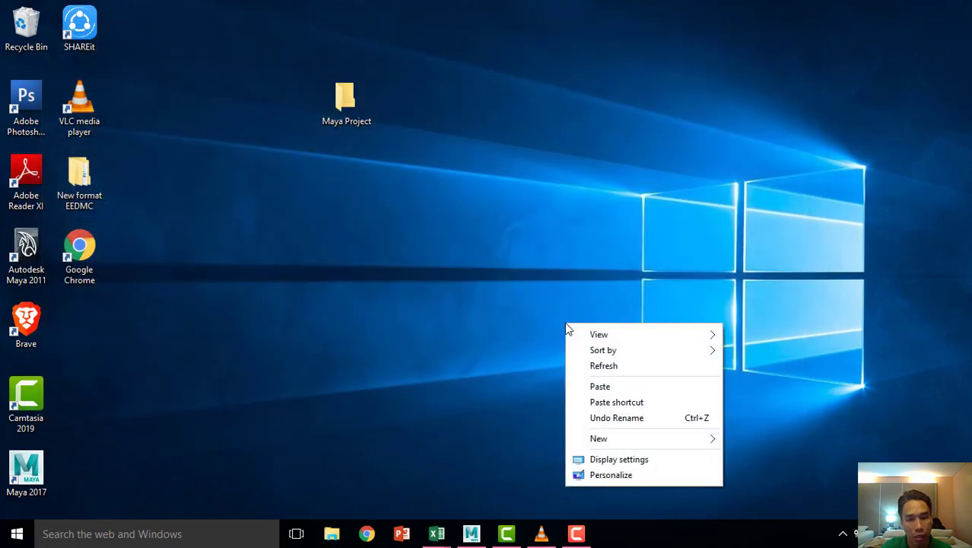
click(603, 366)
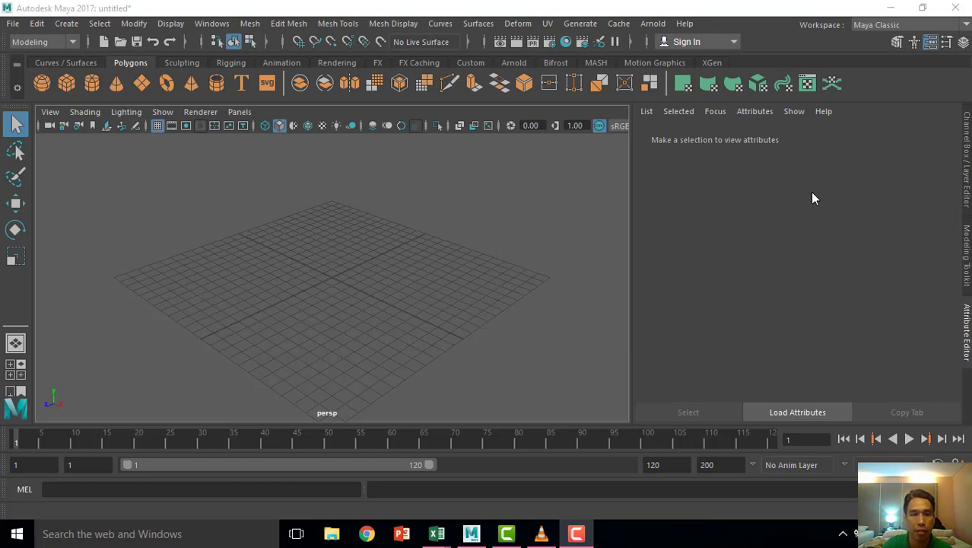
- Open Preferences at the Settings > Files/Projects category
click(210, 26)
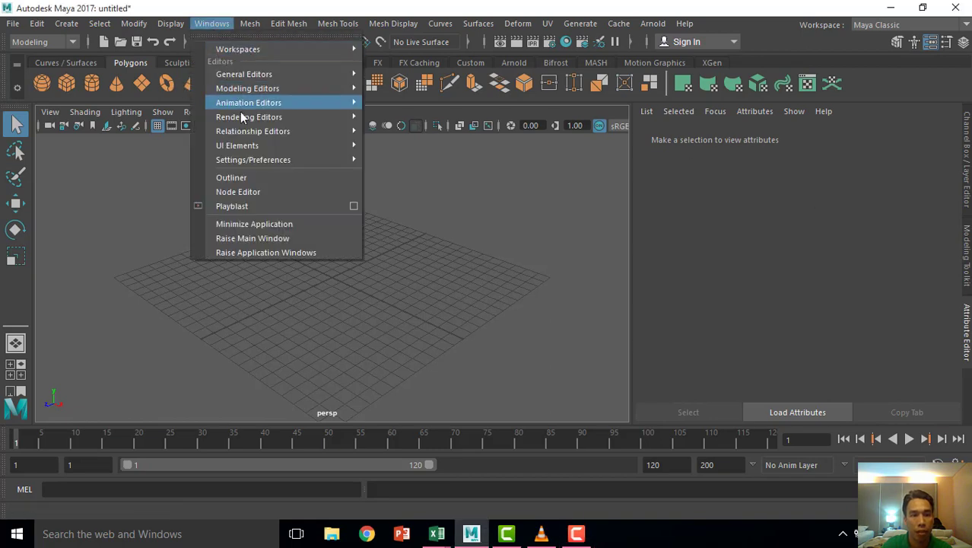
mouse_move(253, 160)
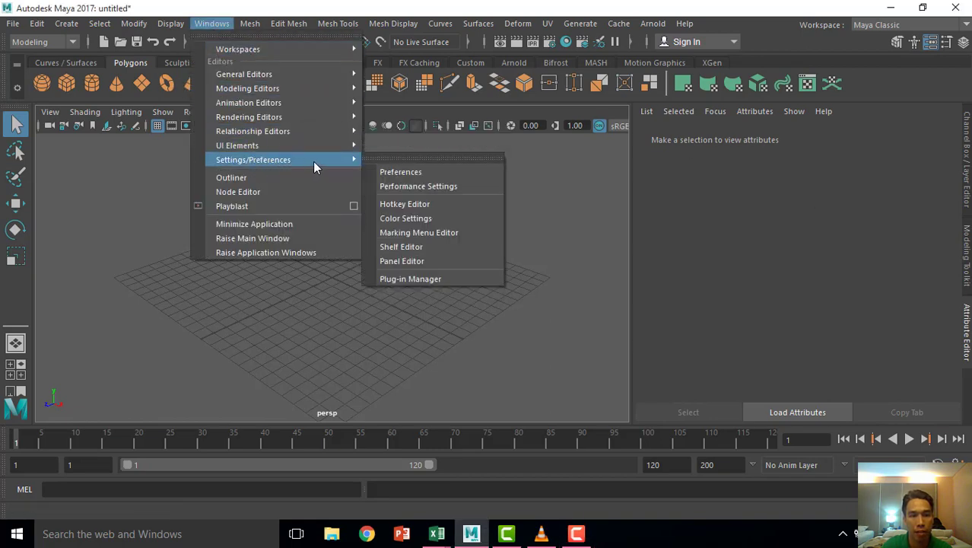
click(403, 178)
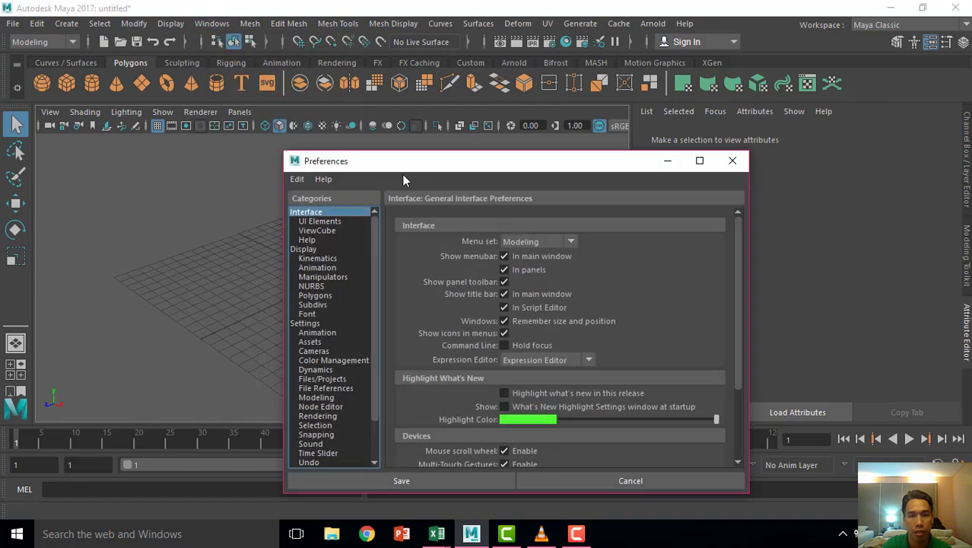
drag(403, 163, 410, 72)
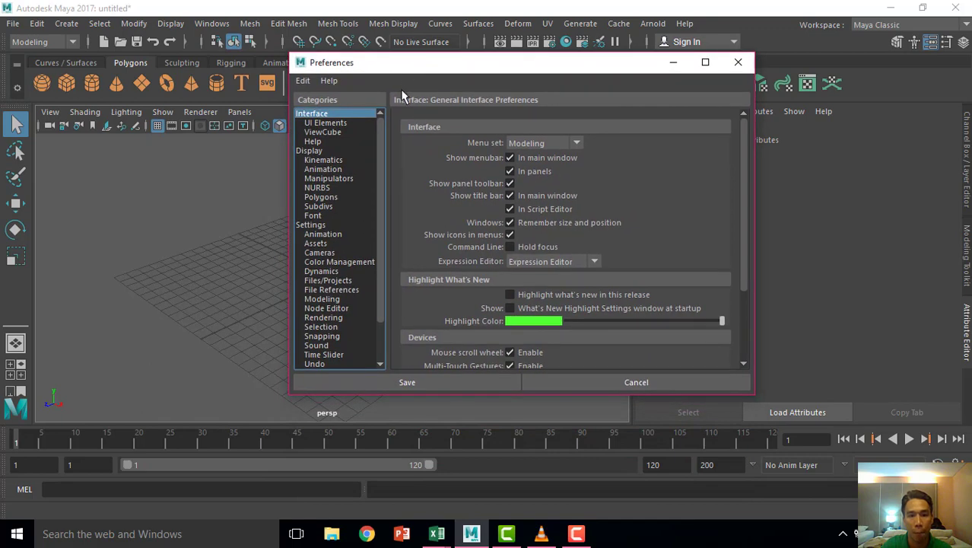
click(310, 224)
click(345, 236)
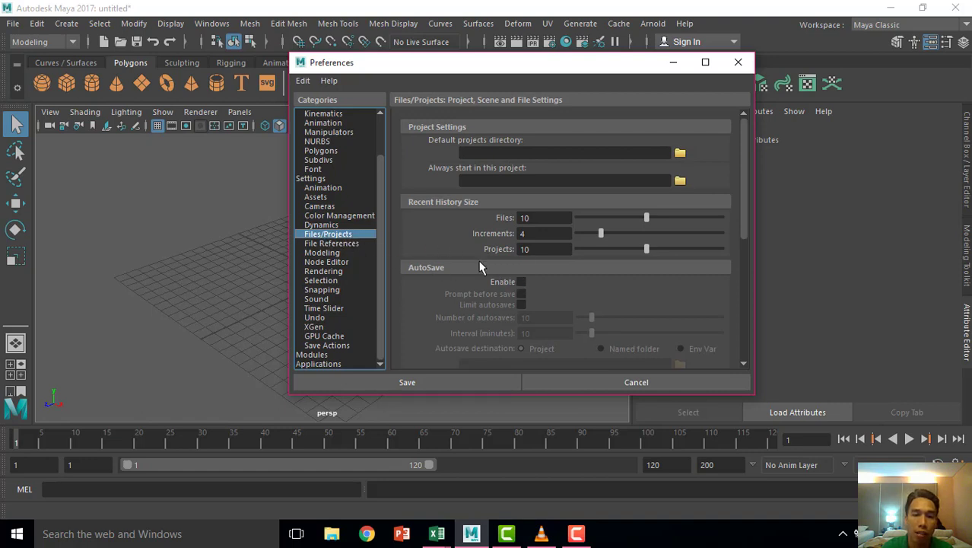
- Enable AutoSave and set its interval to 20 minutes
click(521, 282)
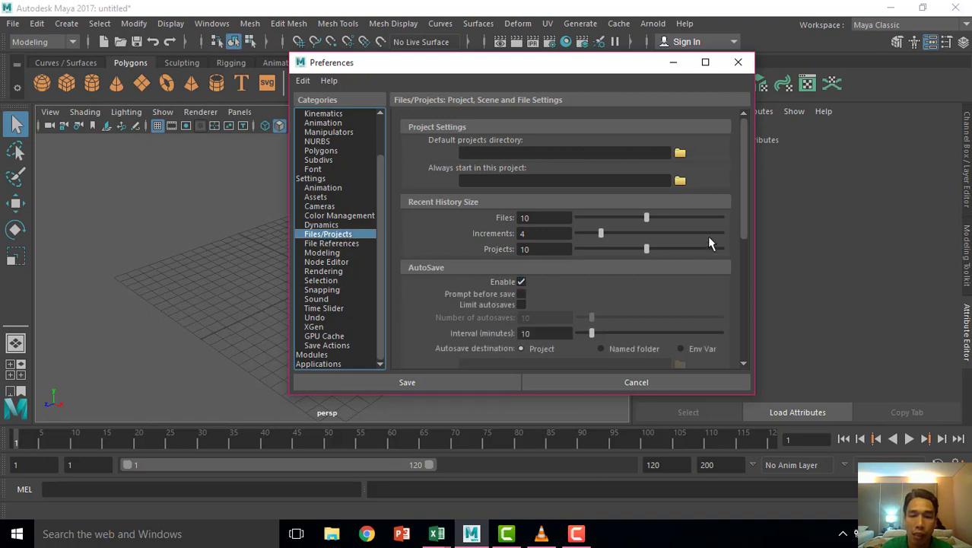
drag(745, 226, 754, 270)
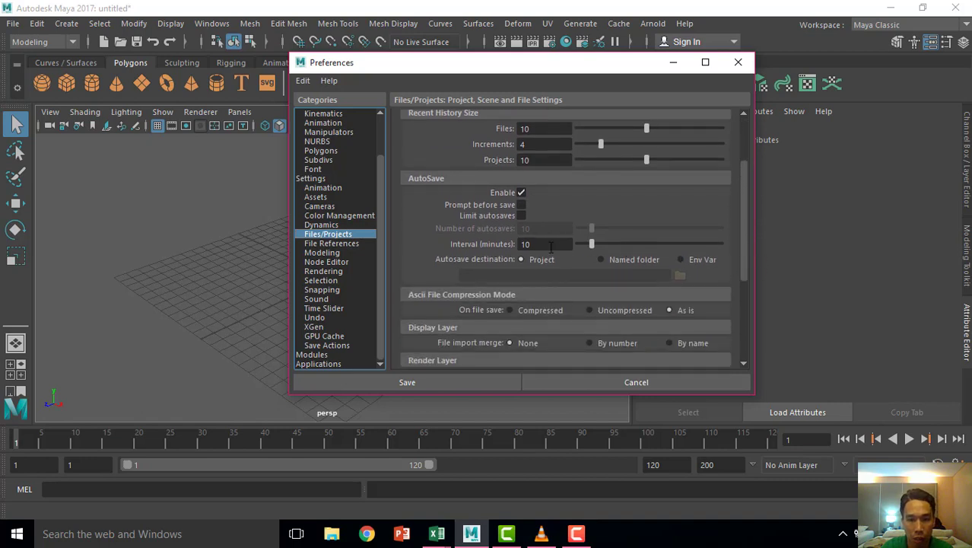
drag(542, 243, 497, 243)
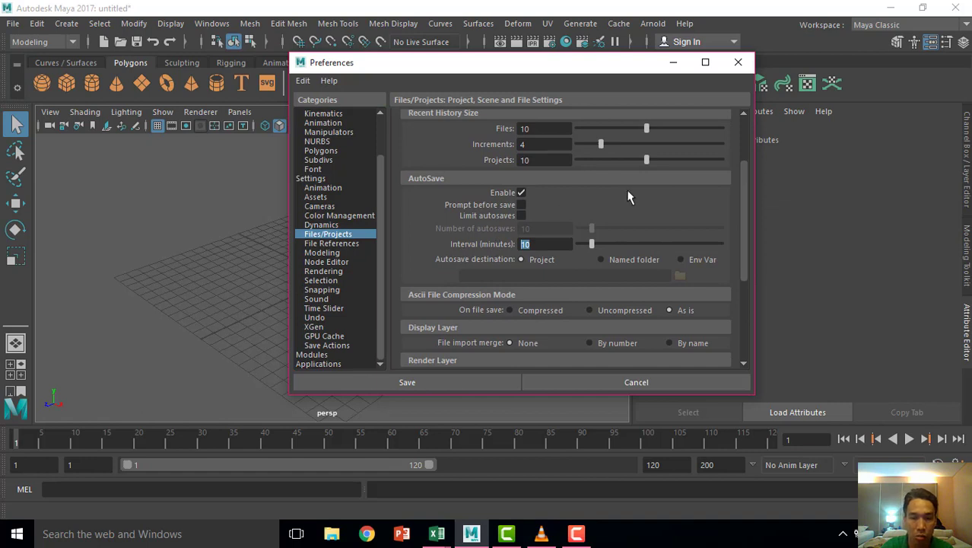
mouse_move(593, 245)
mouse_down()
mouse_move(688, 242)
mouse_move(597, 242)
mouse_move(605, 245)
mouse_up()
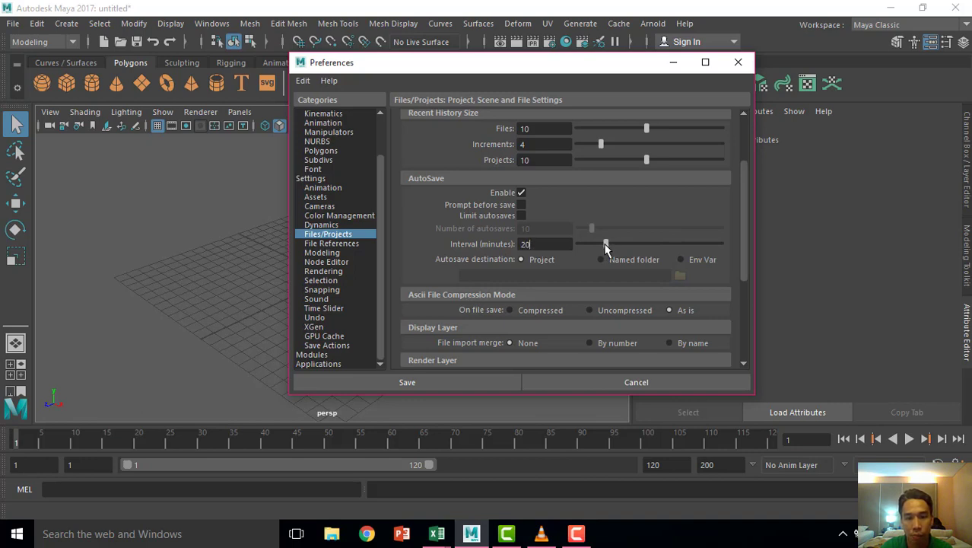
- Save the Preferences, then check the menu-set list, keeping Modeling selected
click(481, 386)
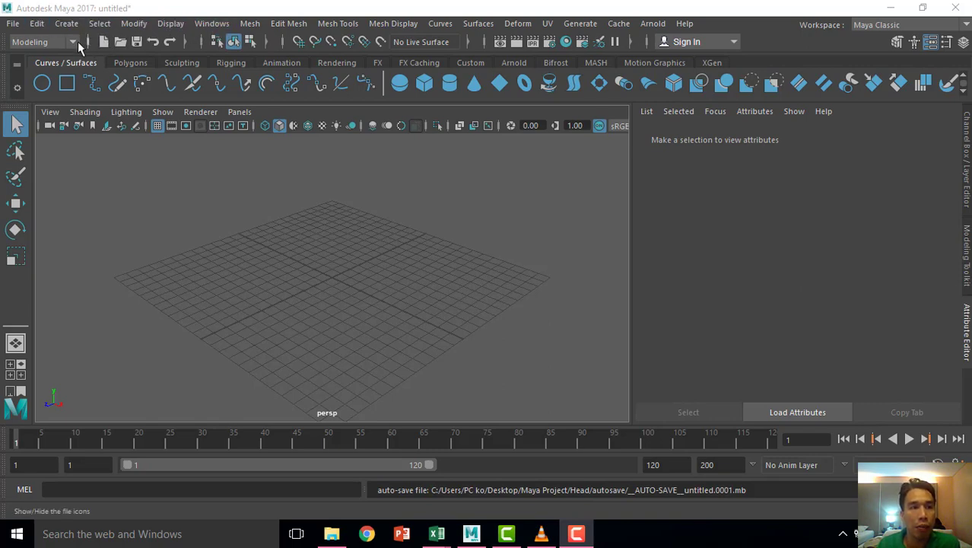
click(72, 42)
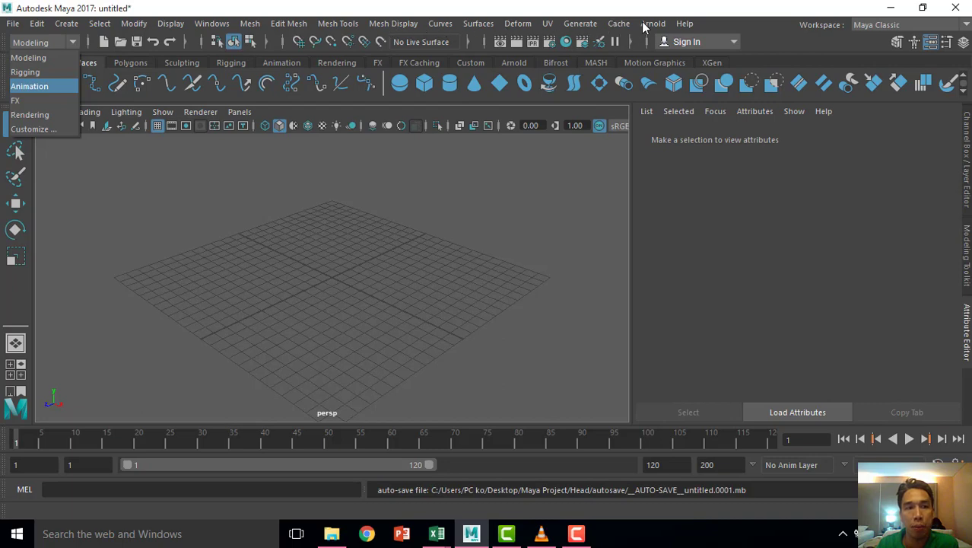
click(75, 43)
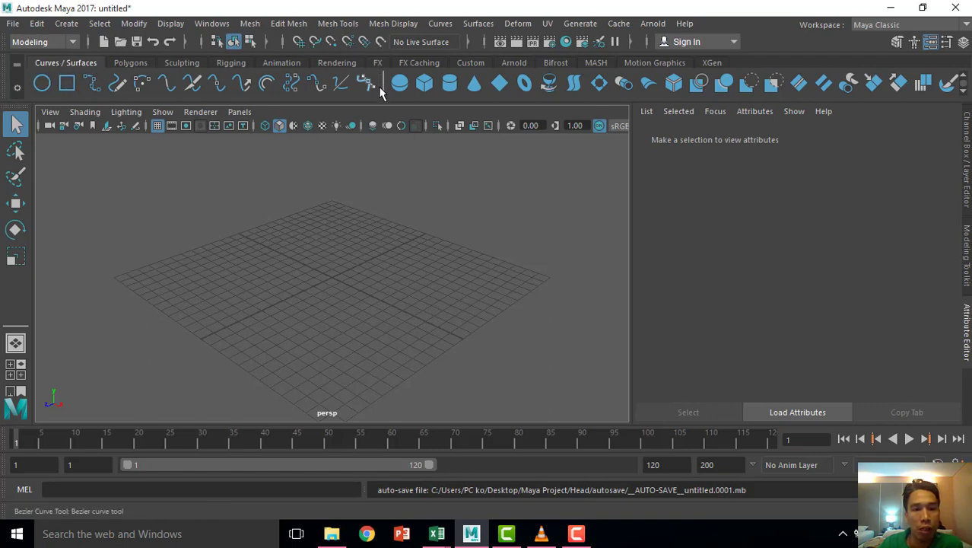
- Add a NURBS circle from the shelf and drag out a polygon cube near the grid centre
click(44, 86)
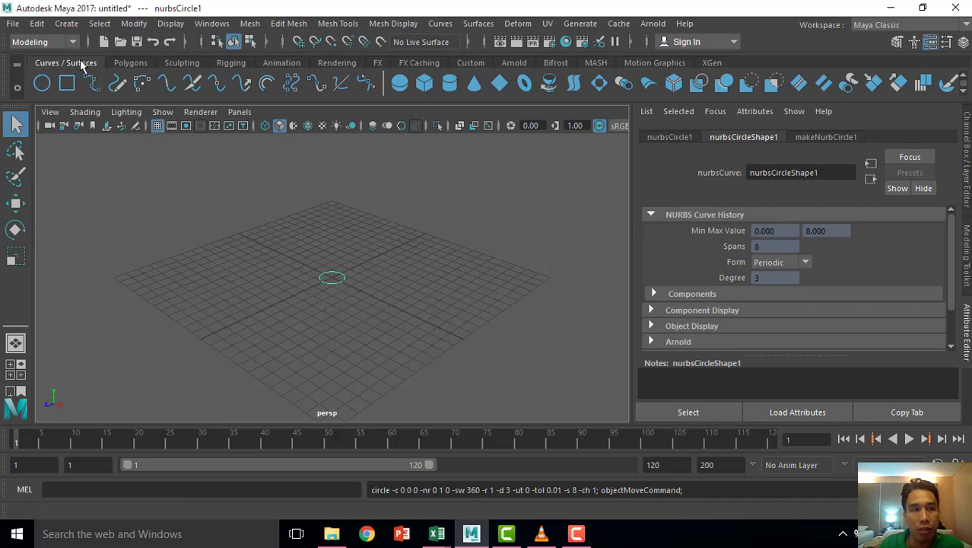
click(141, 64)
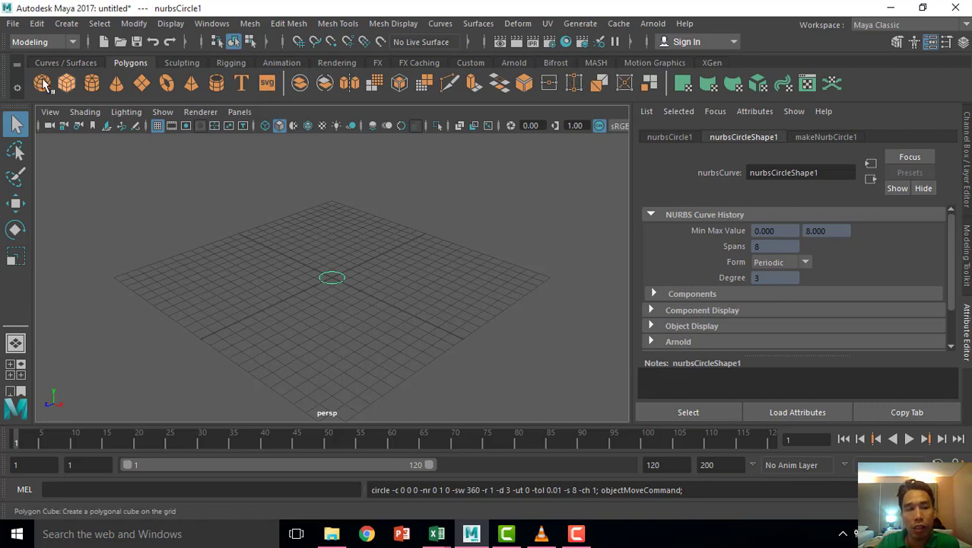
click(72, 83)
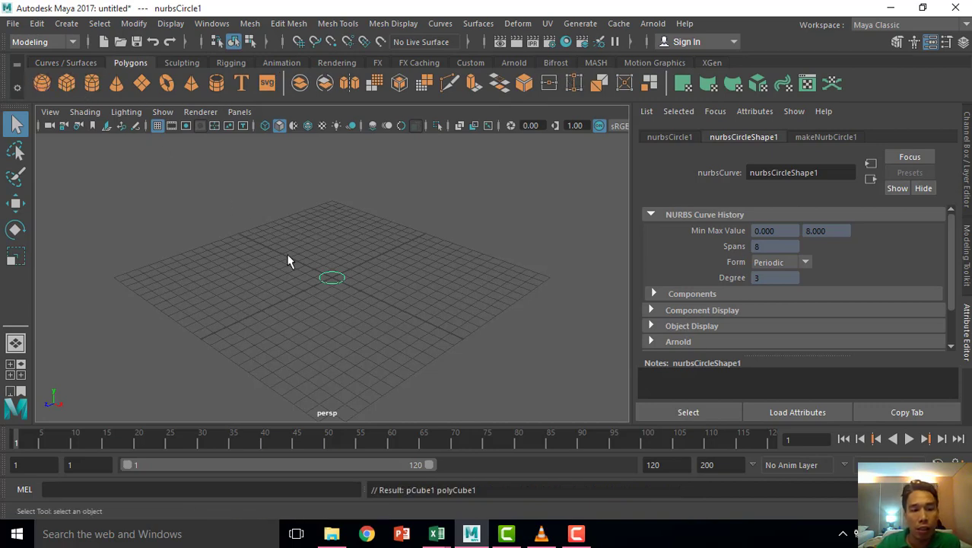
drag(286, 274, 300, 287)
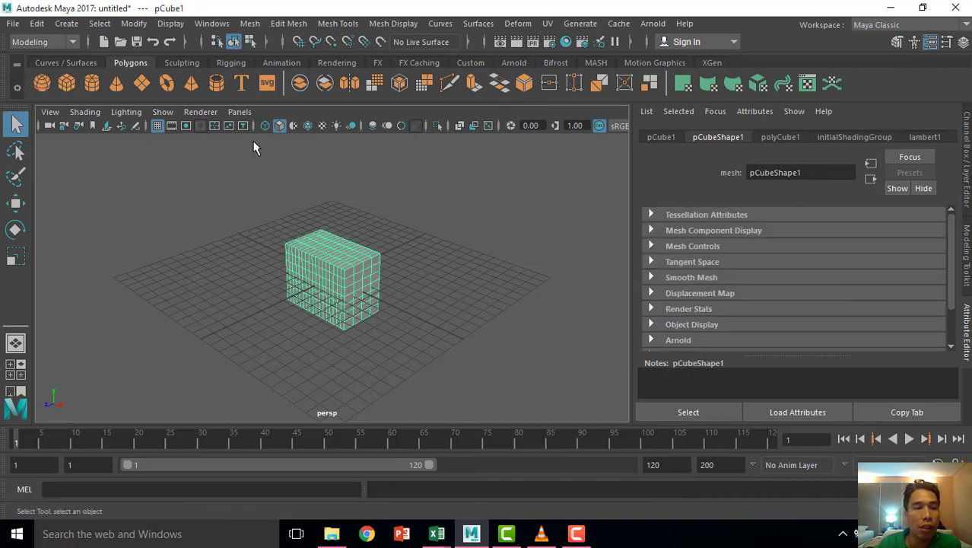
- Browse the Sculpting, Rigging, Animation, Rendering, FX, FX Caching, Custom, Arnold, Bifrost, MASH, Motion Graphics and XGen shelves
click(186, 63)
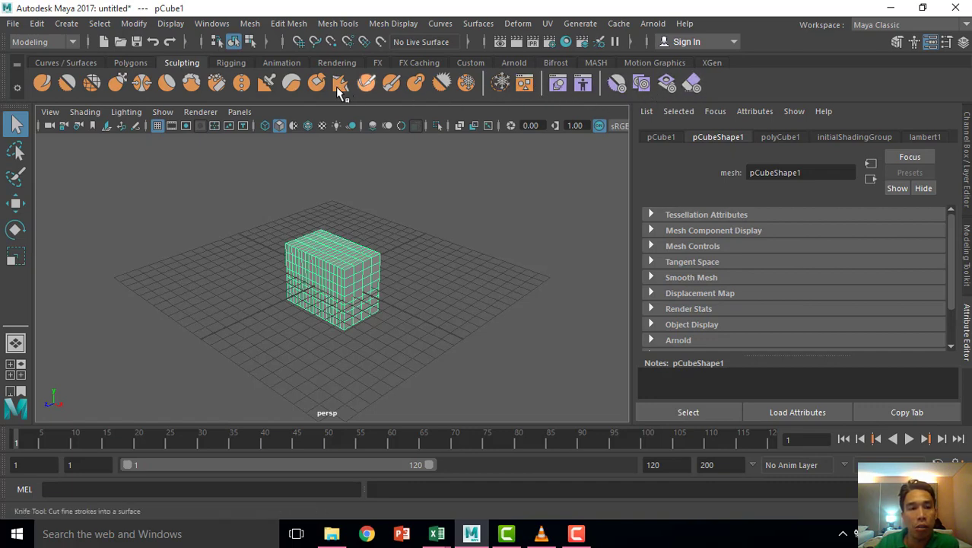
click(231, 62)
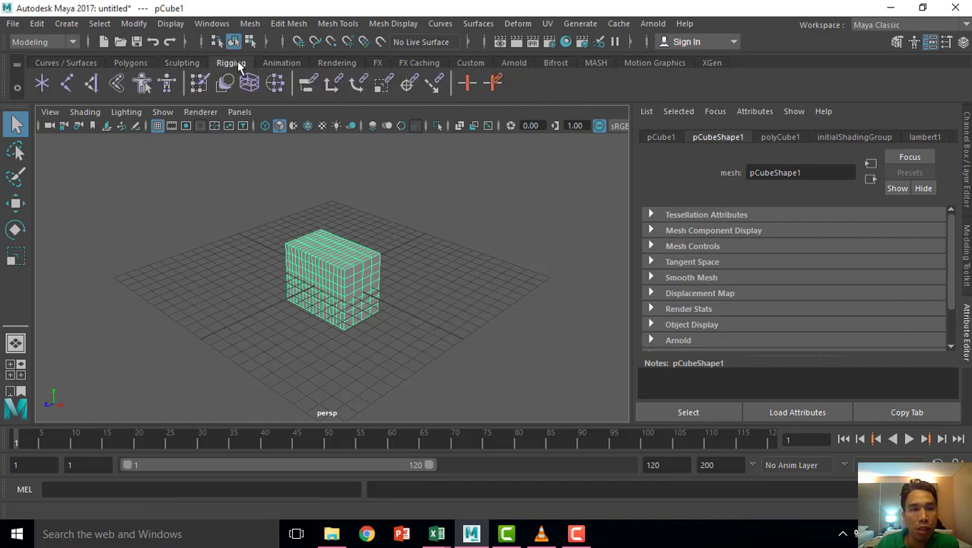
click(295, 64)
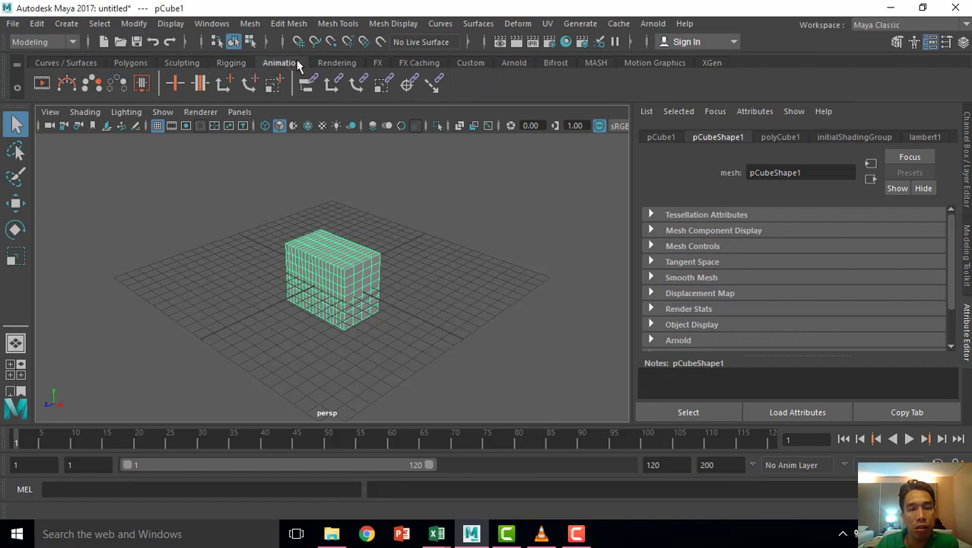
click(341, 67)
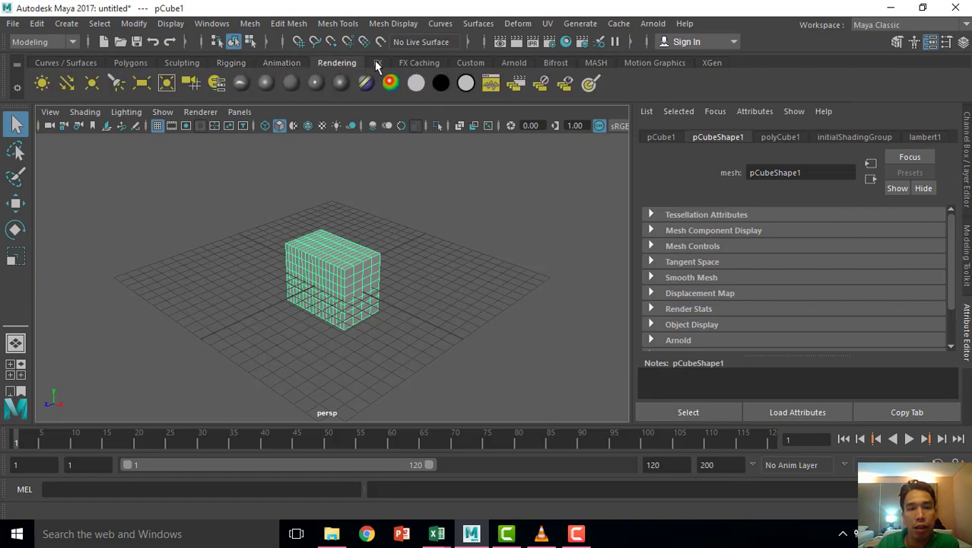
click(378, 64)
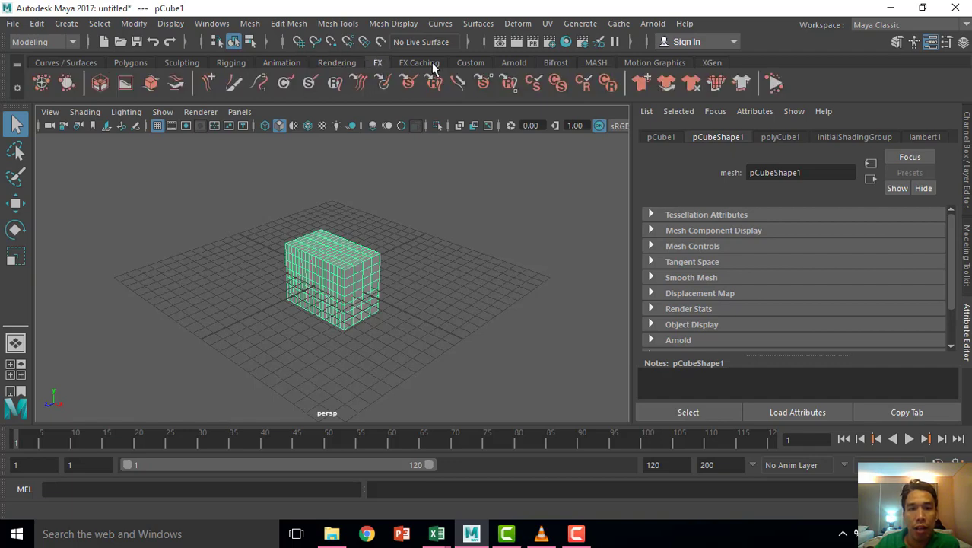
click(433, 64)
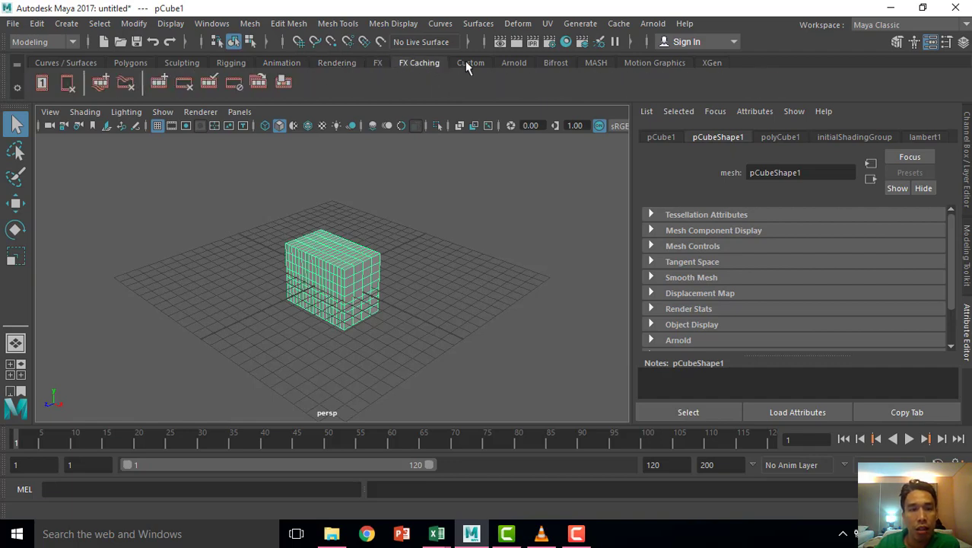
click(468, 64)
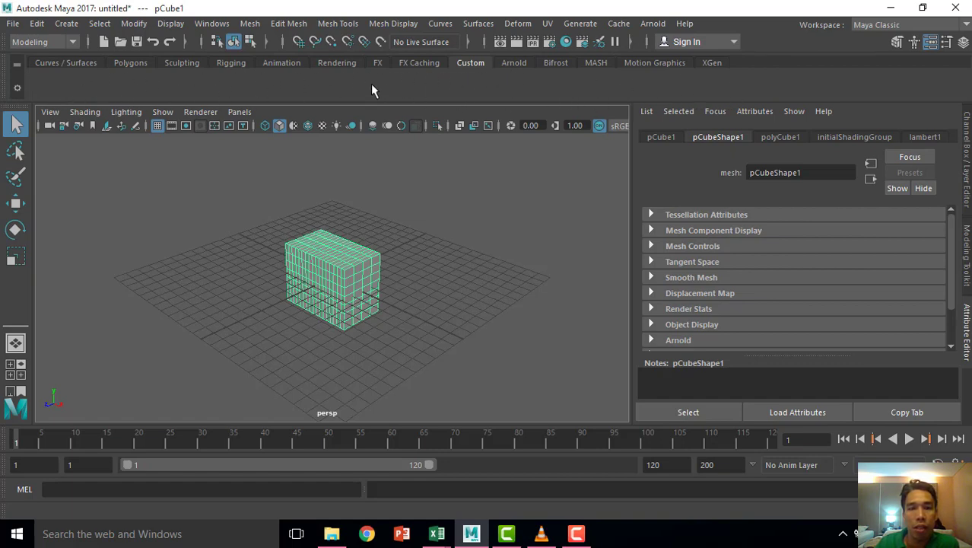
click(514, 63)
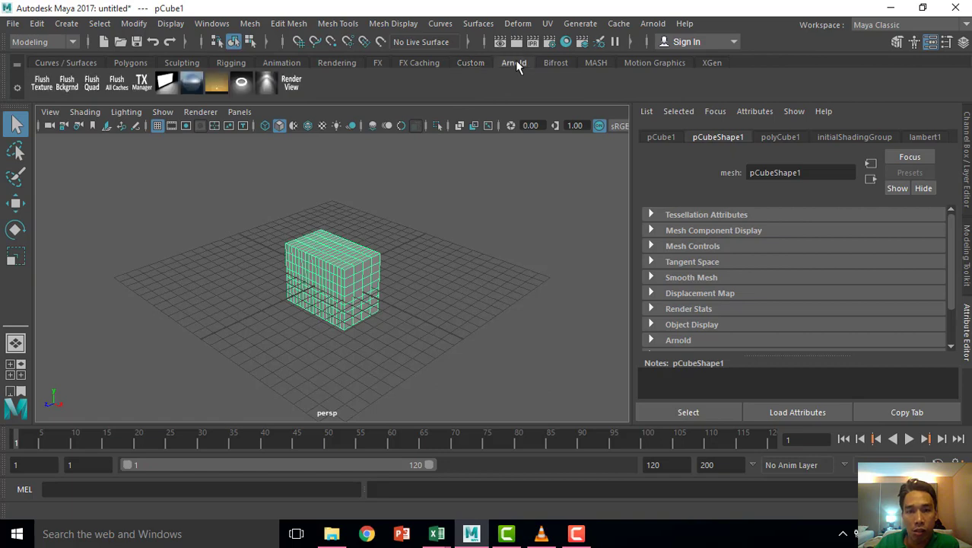
click(558, 64)
click(597, 63)
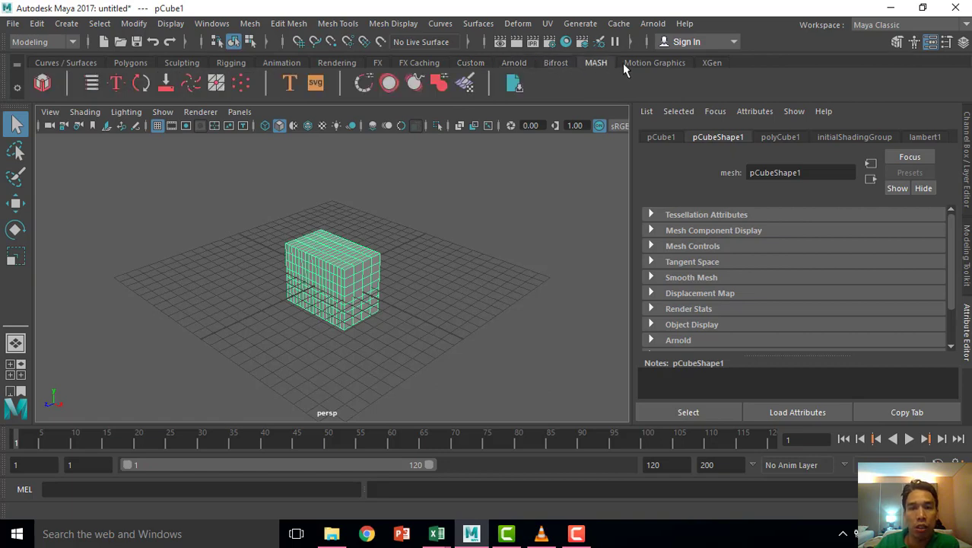
click(663, 63)
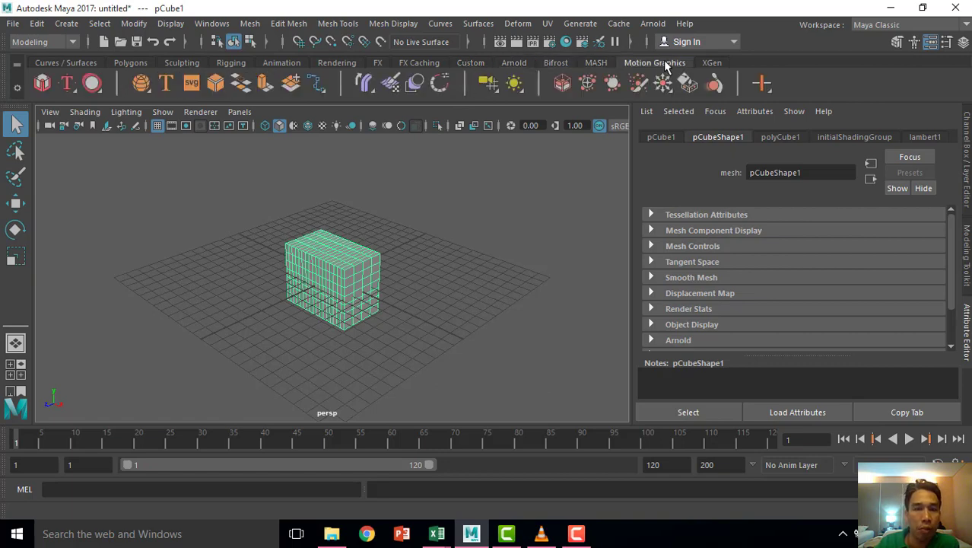
click(713, 64)
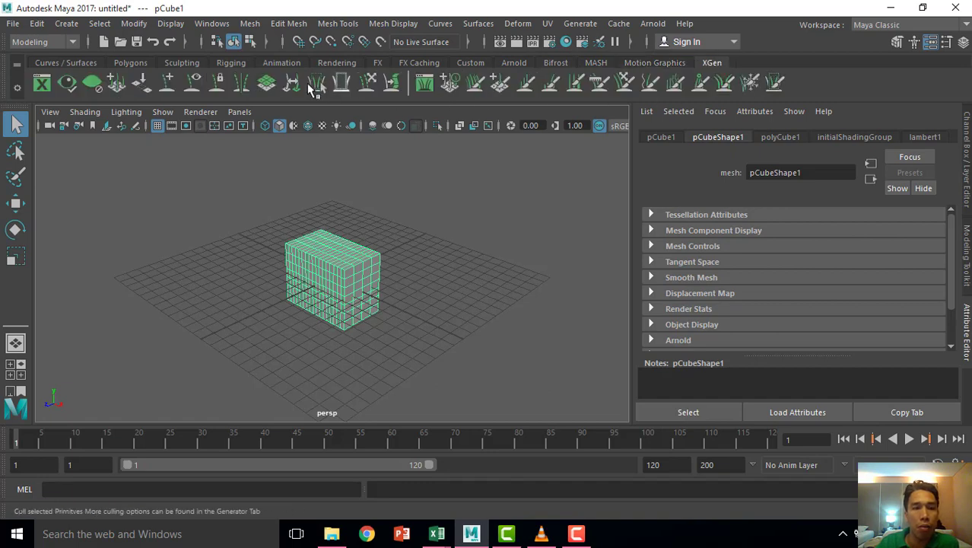